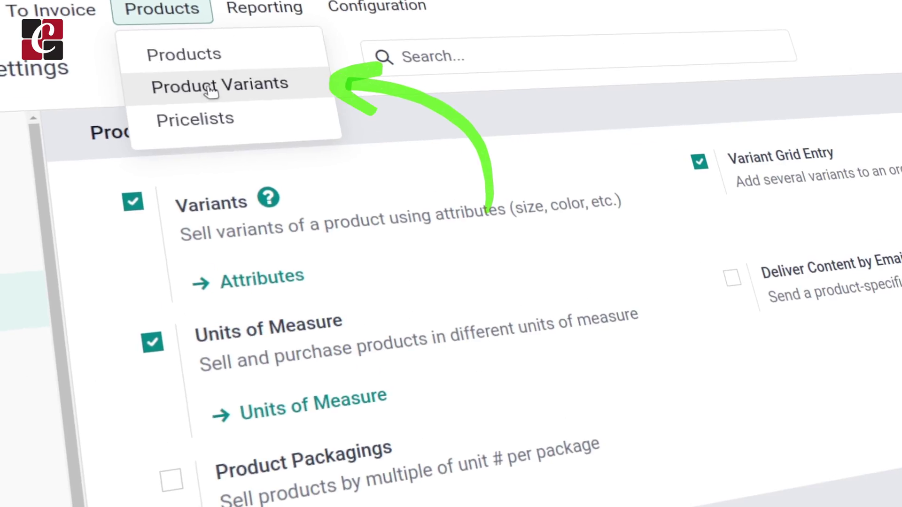
pyautogui.click(281, 109)
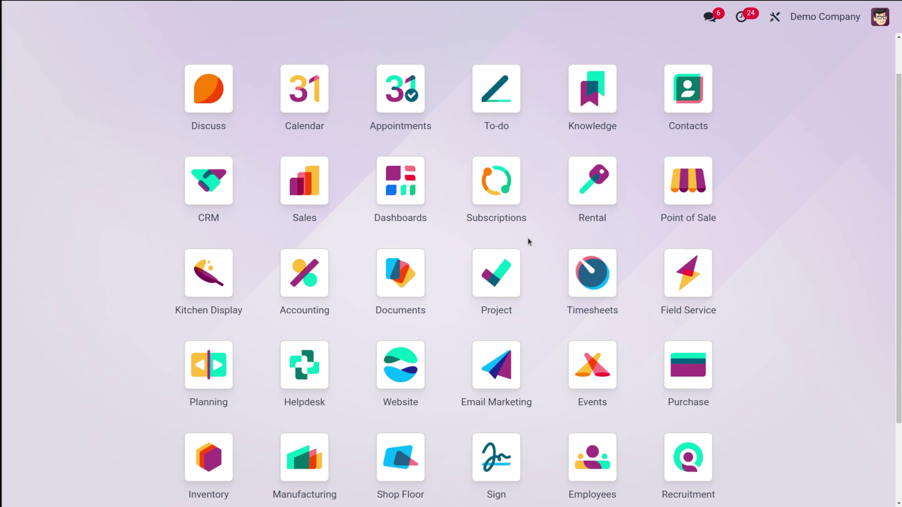
# Step: Open the Sales app's settings and check the Variants option under Product Catalog
pyautogui.click(306, 173)
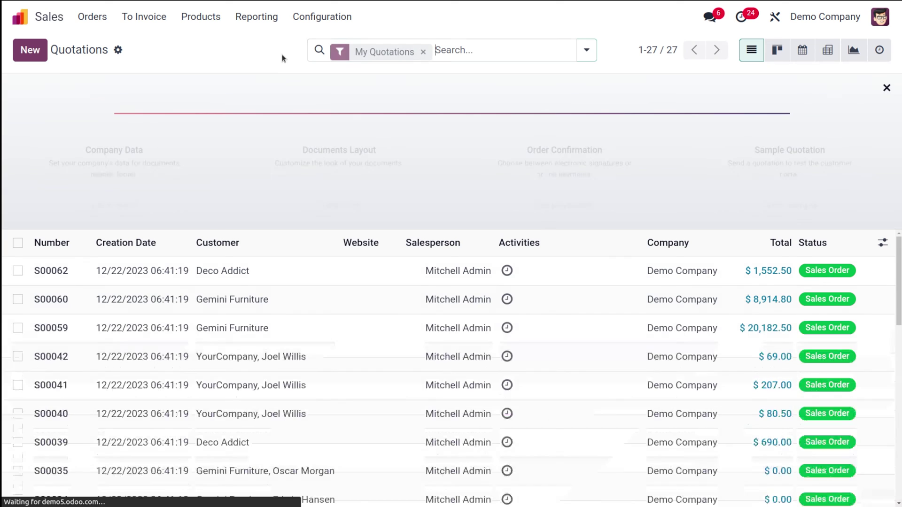
pyautogui.click(321, 19)
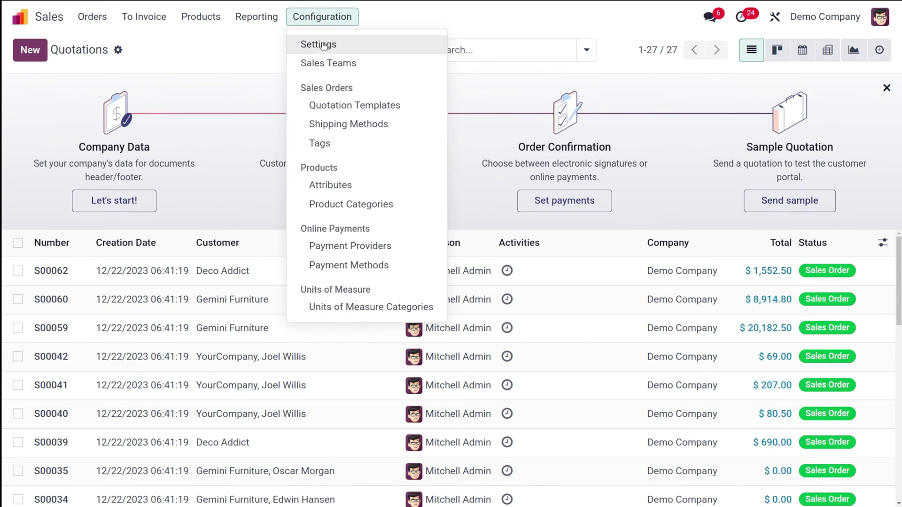
pyautogui.click(321, 45)
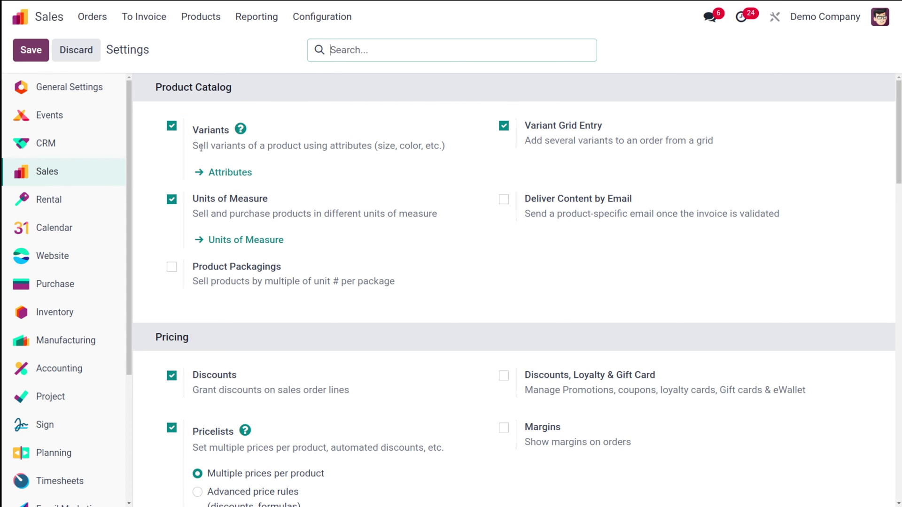
# Step: Open the product variants list and look through the products and their variant values
pyautogui.click(201, 16)
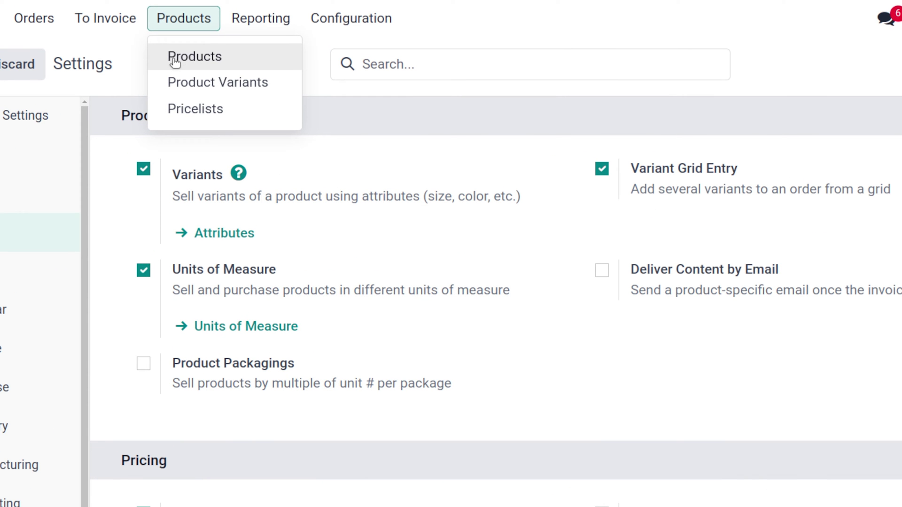
pyautogui.click(209, 85)
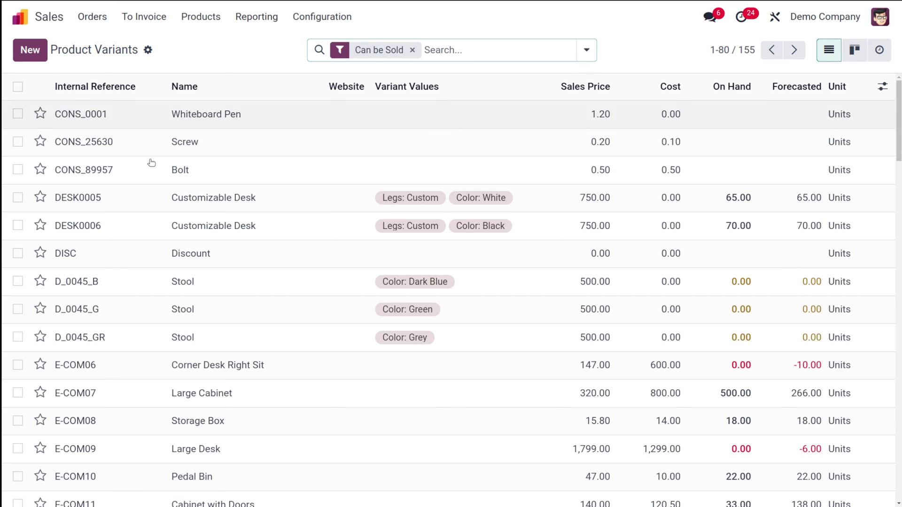
pyautogui.scroll(-15, 163, 322)
pyautogui.scroll(-10, 163, 323)
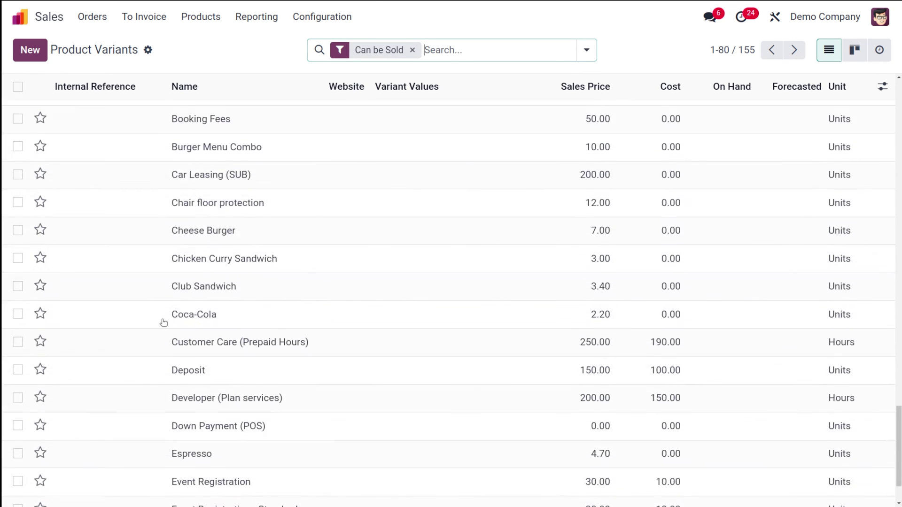
pyautogui.scroll(20, 163, 323)
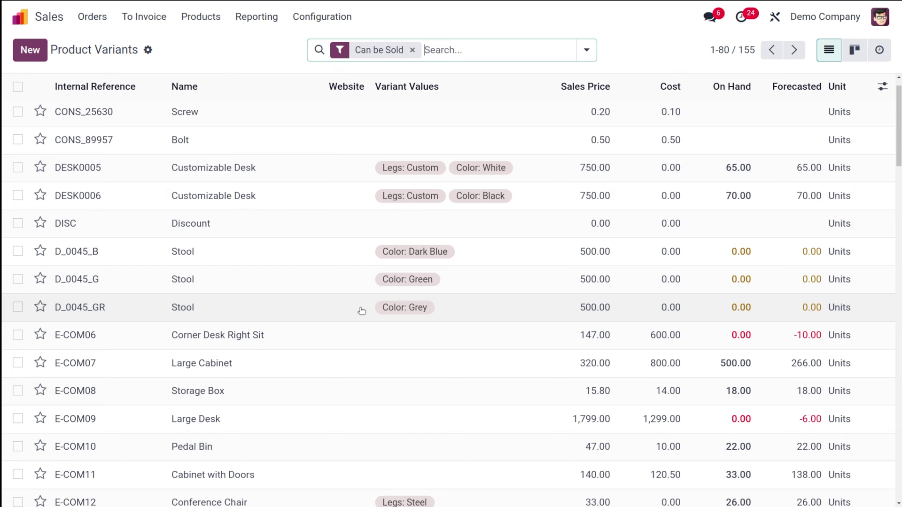
pyautogui.scroll(1, 320, 264)
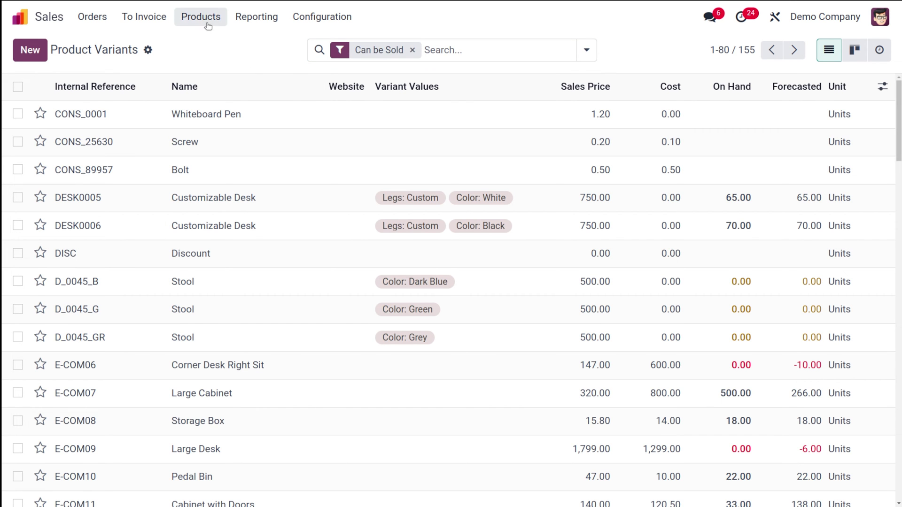
# Step: Create a new product named Bag from the Sales product catalog
pyautogui.click(201, 16)
pyautogui.click(202, 49)
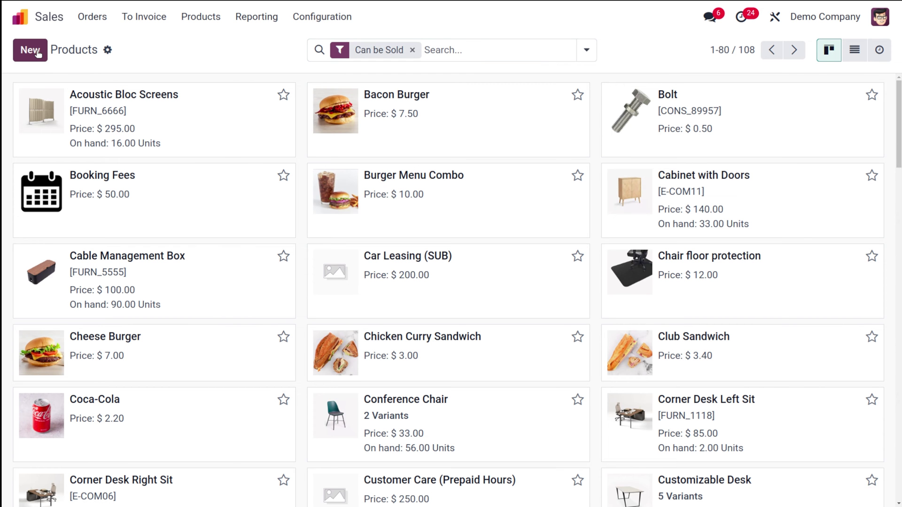
pyautogui.click(37, 51)
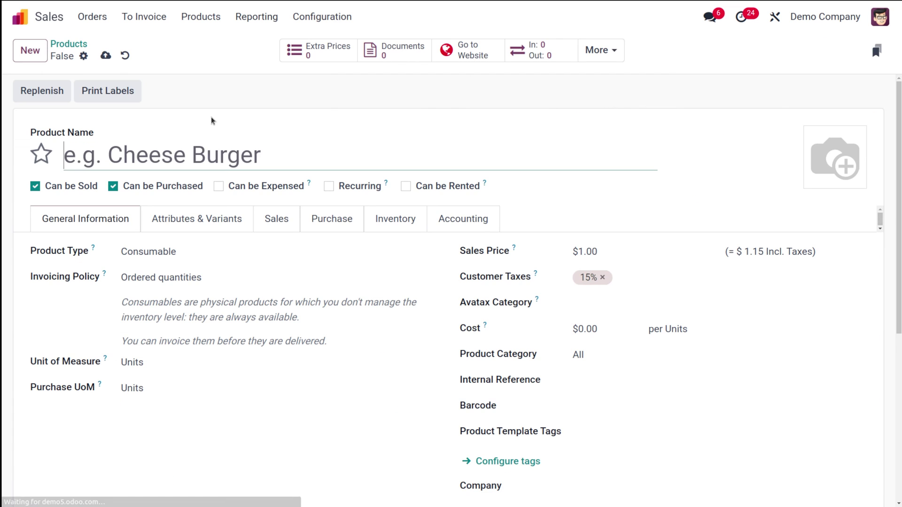
pyautogui.write('B')
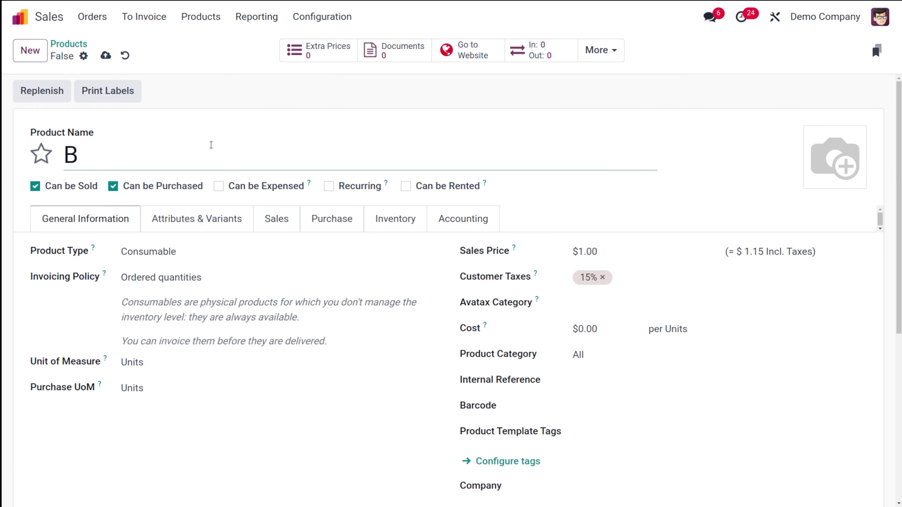
pyautogui.write('ag')
# Step: Set the Bag's product type to Storable Product and mark the product as a favorite
pyautogui.click(161, 251)
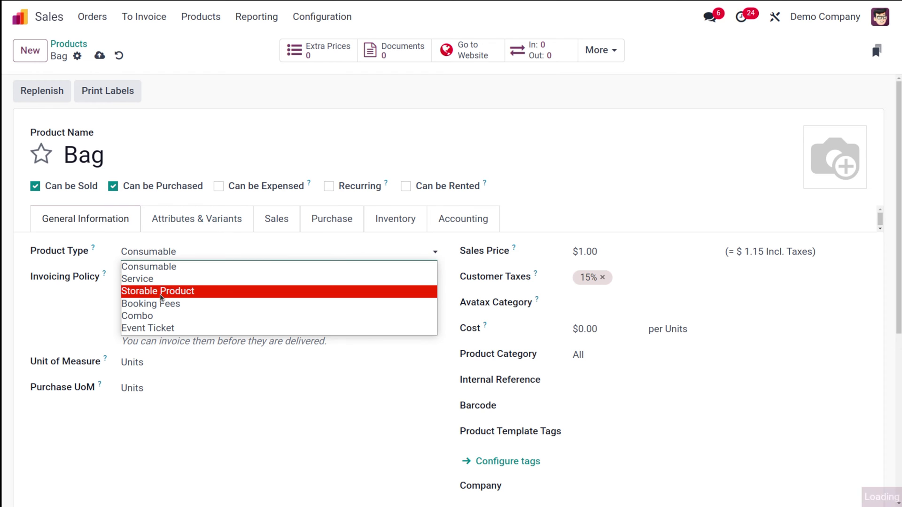
pyautogui.click(161, 292)
pyautogui.click(173, 219)
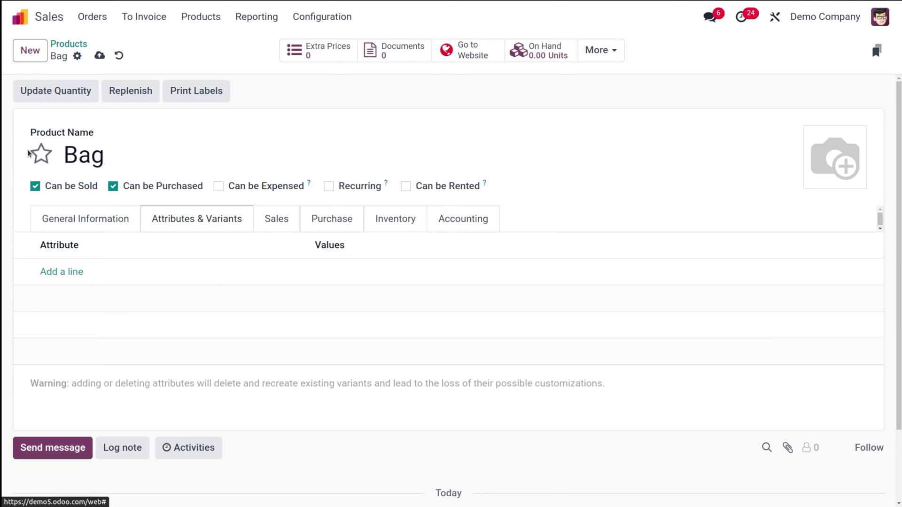
pyautogui.click(41, 154)
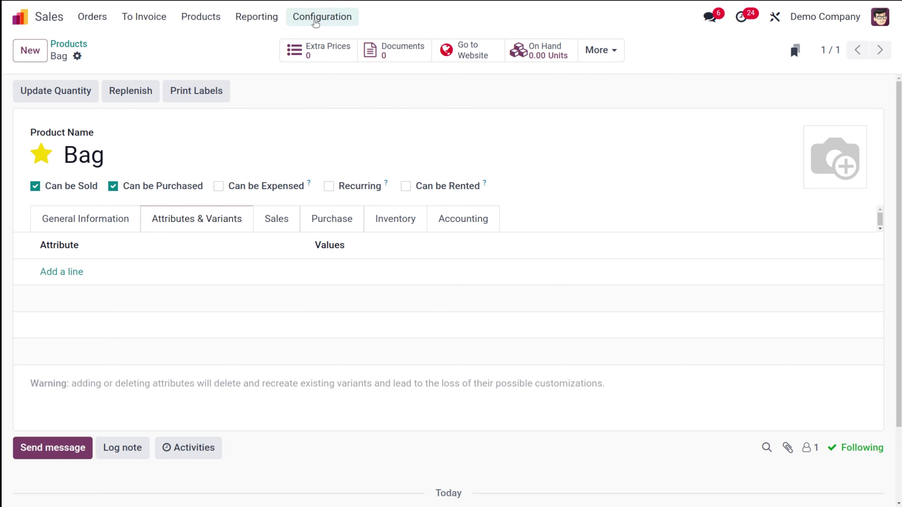
# Step: Create a new product attribute named "Color of bag", reached through the Variants option in the Sales settings
pyautogui.click(315, 22)
pyautogui.click(317, 46)
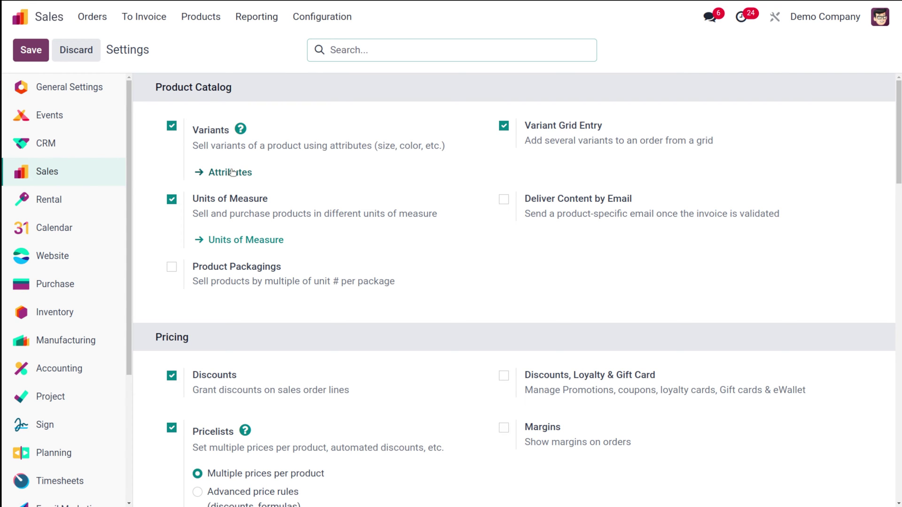
pyautogui.click(233, 172)
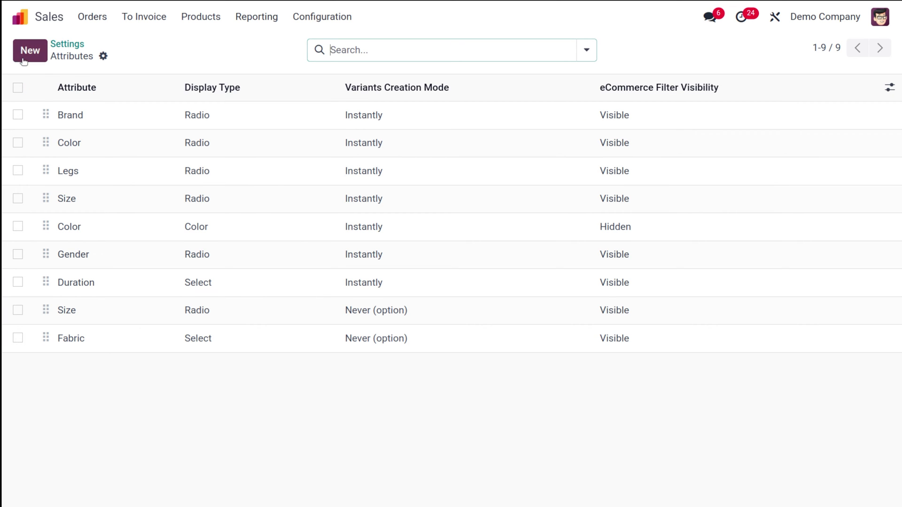
pyautogui.click(25, 58)
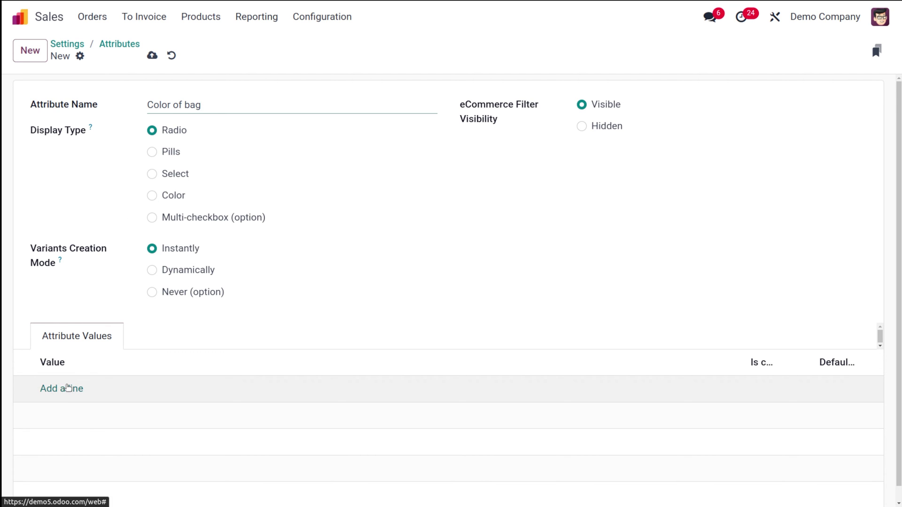
# Step: Add Black, Blue and Yellow as values of the "Color of bag" attribute
pyautogui.click(67, 388)
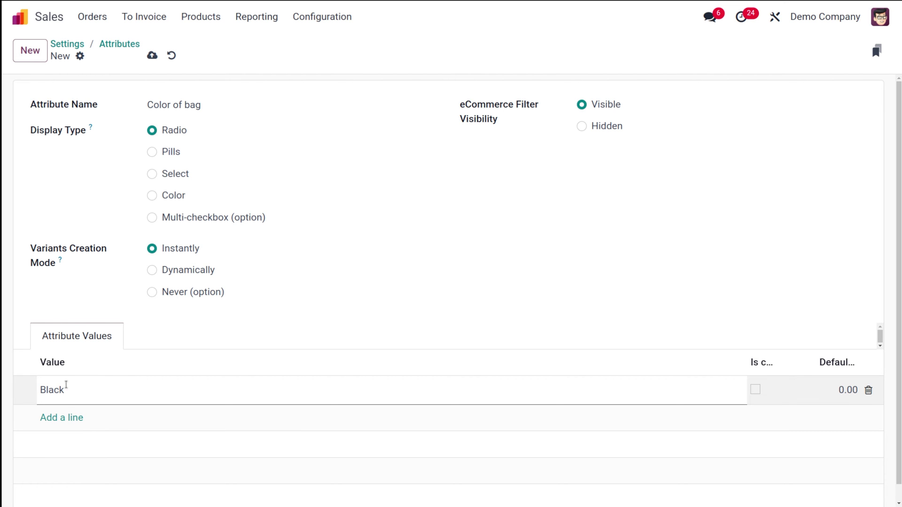
pyautogui.click(47, 417)
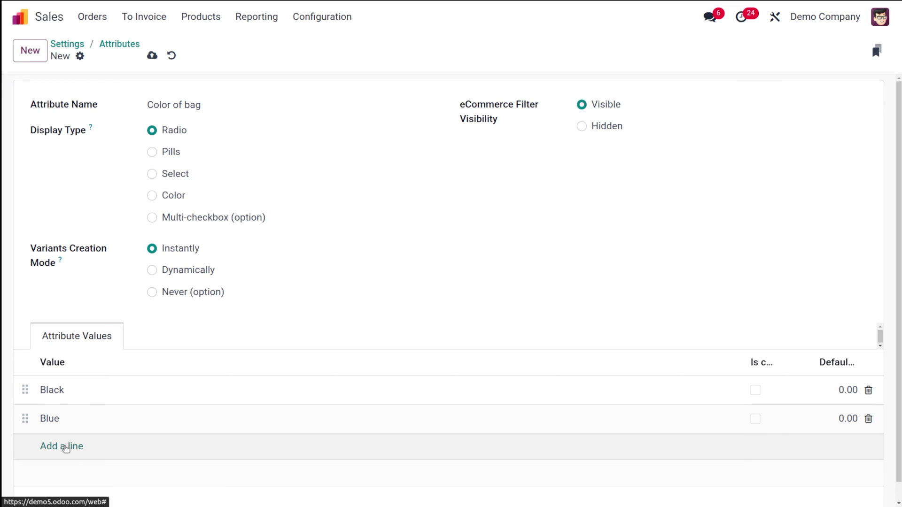
pyautogui.click(64, 446)
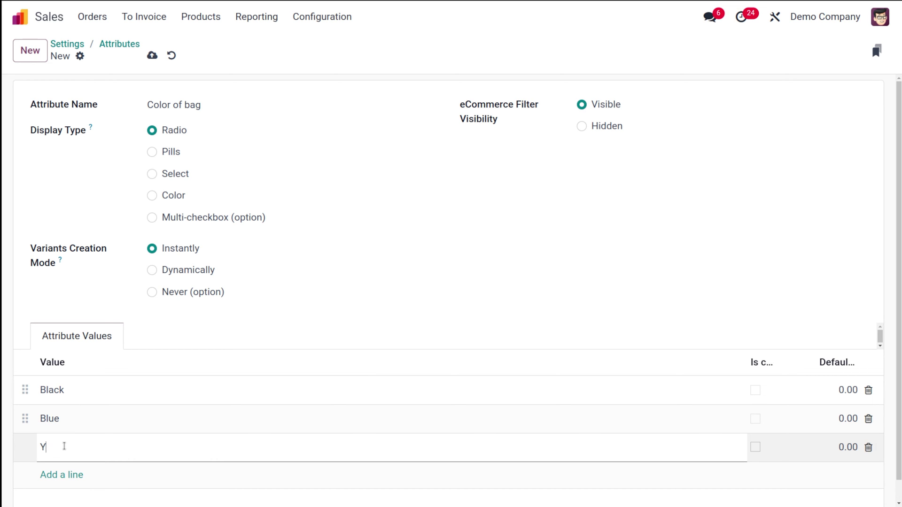
pyautogui.click(244, 333)
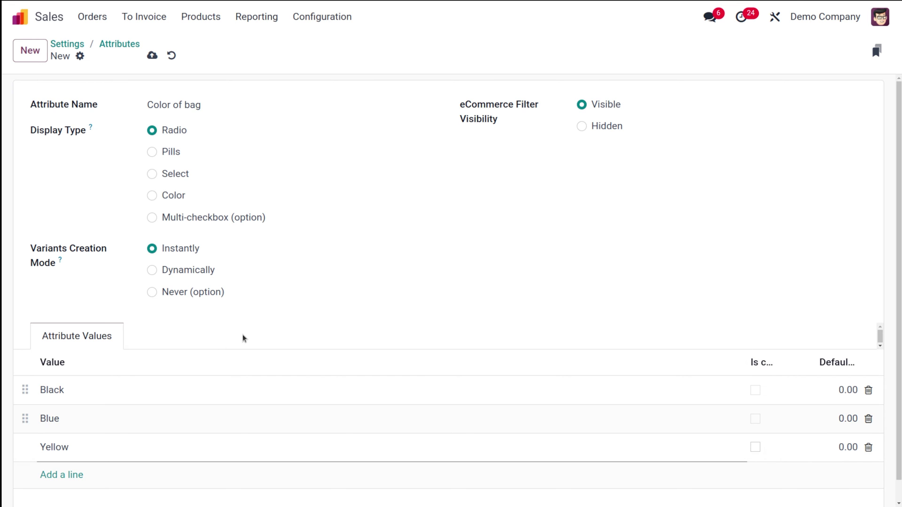
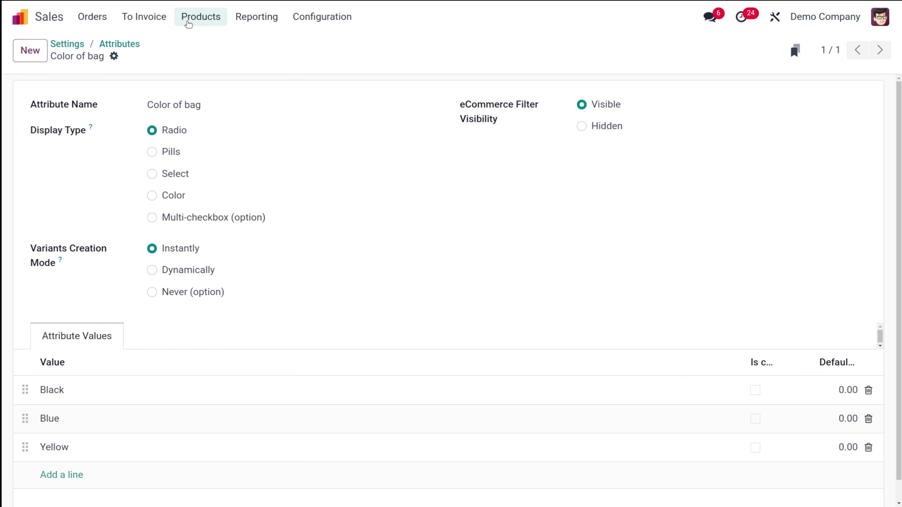
# Step: Reopen the Bag product and add "Color of bag" as an attribute line
pyautogui.click(196, 41)
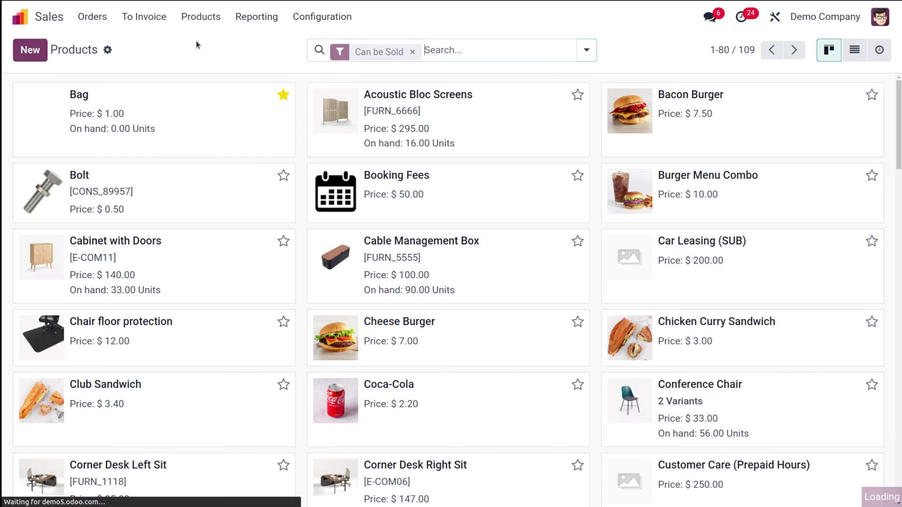
pyautogui.click(164, 101)
pyautogui.click(184, 217)
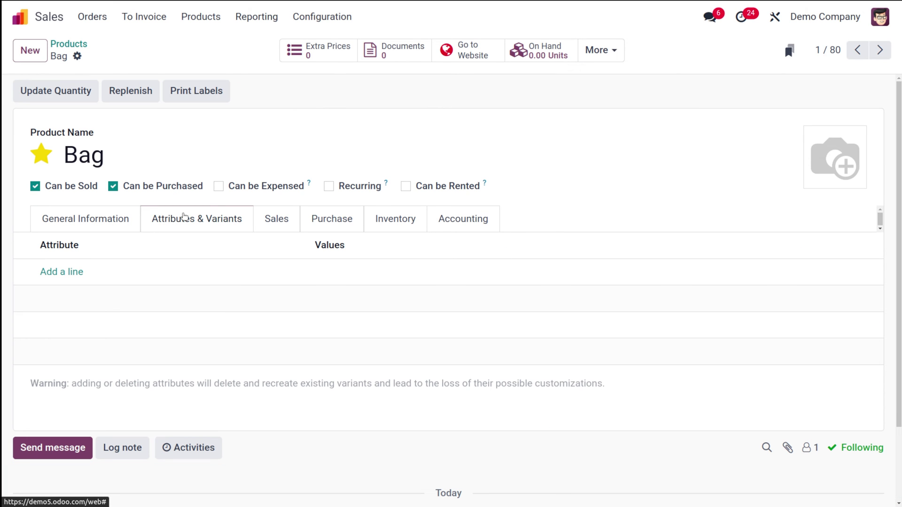
pyautogui.click(55, 267)
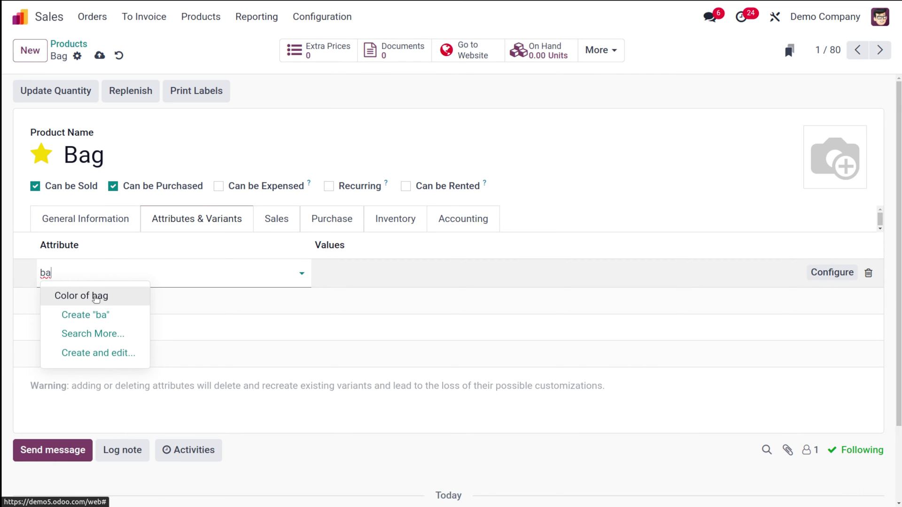
pyautogui.click(92, 296)
# Step: Assign the values Black, Blue and Yellow to the Bag's "Color of bag" attribute and save the product
pyautogui.click(370, 275)
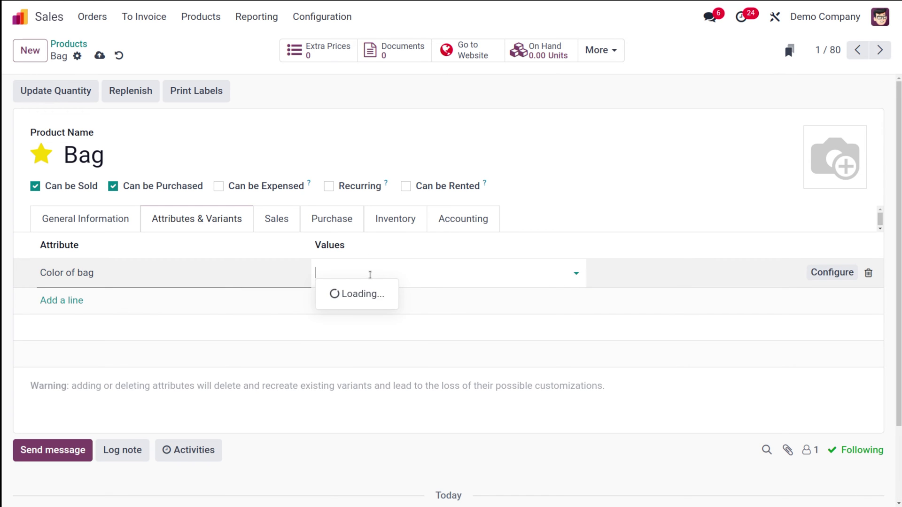
pyautogui.click(369, 295)
pyautogui.click(403, 275)
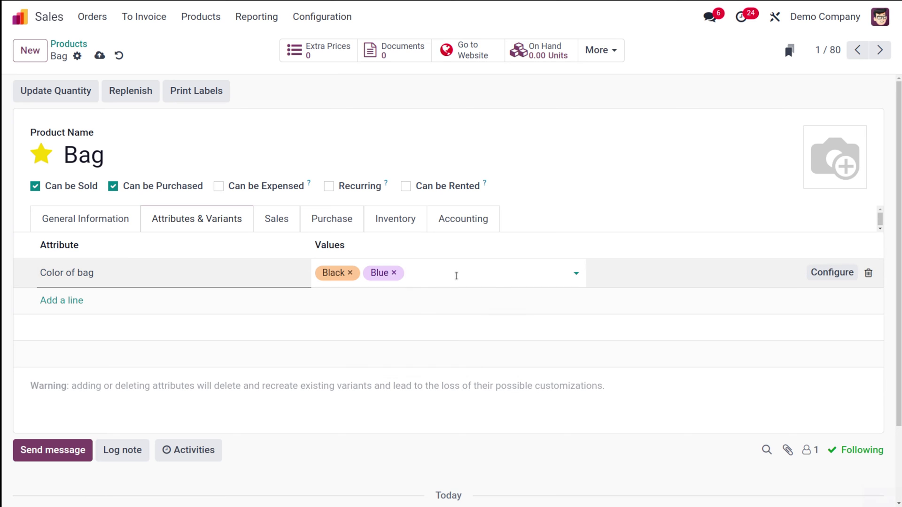
pyautogui.click(455, 276)
pyautogui.click(452, 296)
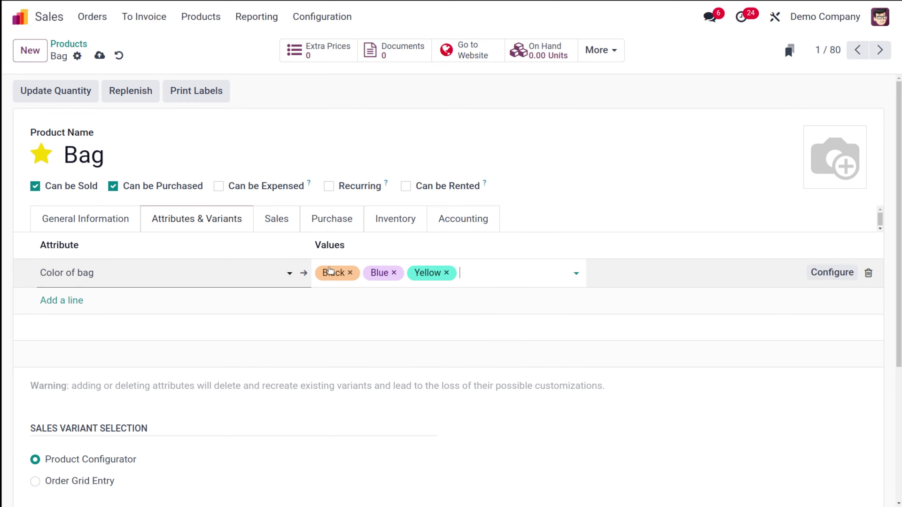
pyautogui.click(99, 55)
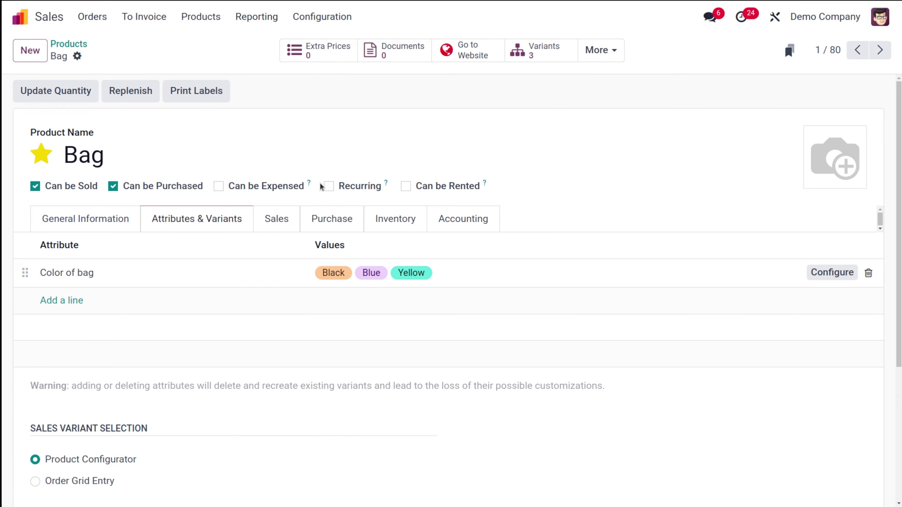
# Step: Create a new sales quotation with Deco Addict as the customer
pyautogui.click(96, 19)
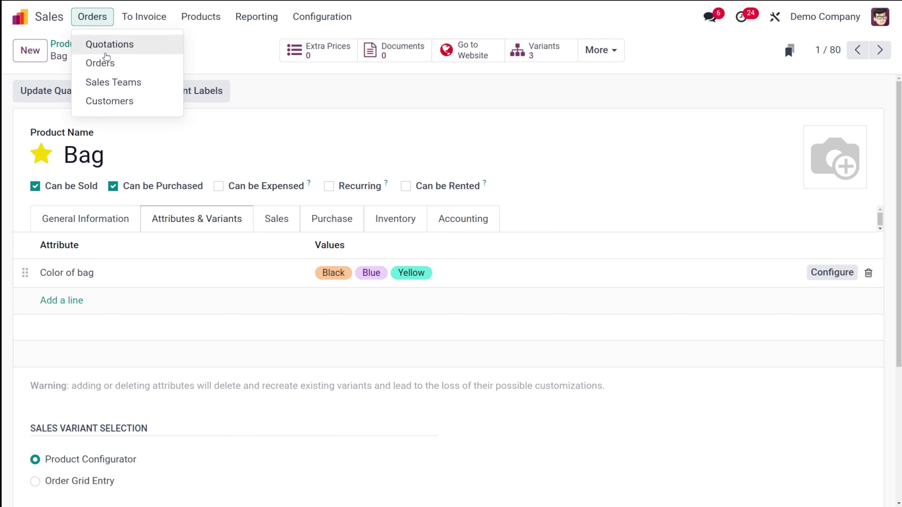
pyautogui.click(106, 46)
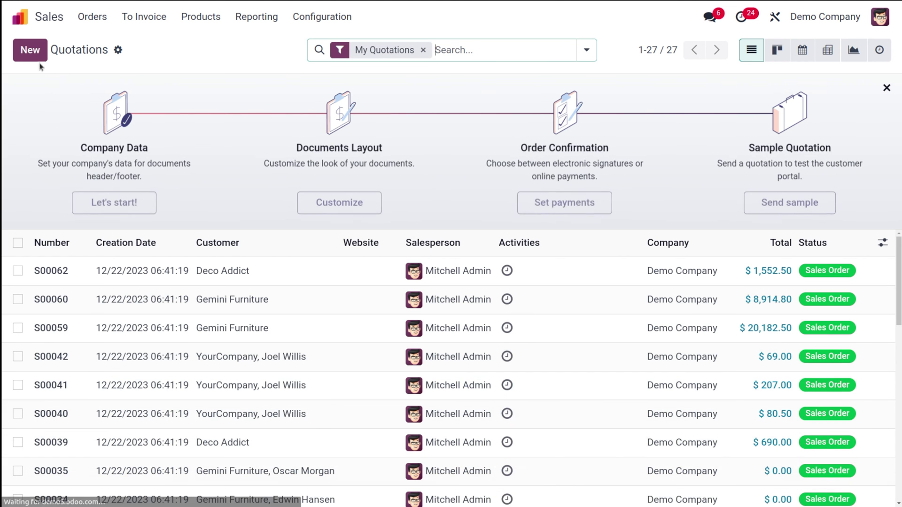
pyautogui.click(30, 51)
pyautogui.click(232, 167)
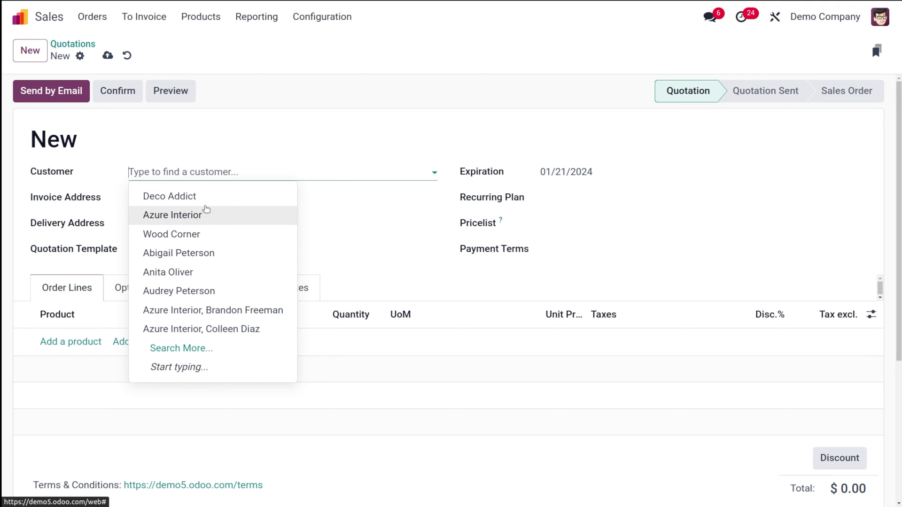
pyautogui.click(205, 201)
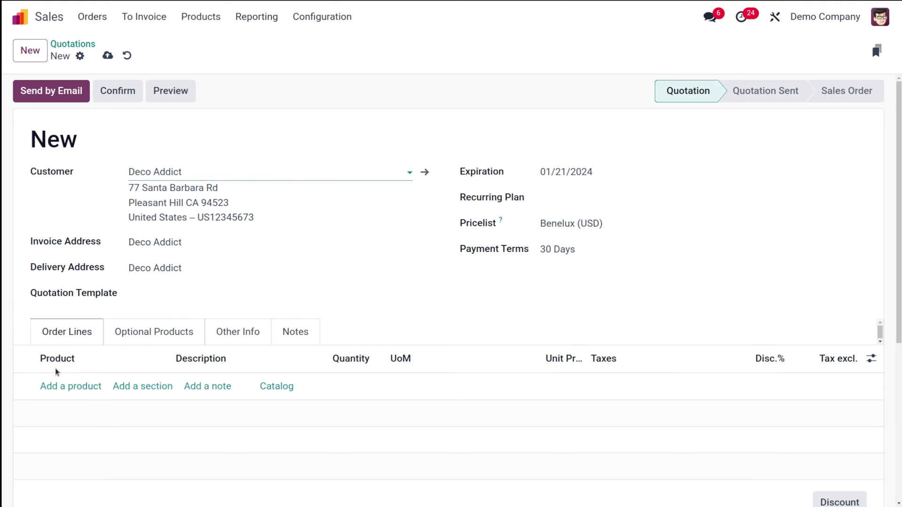
# Step: Add the Bag product in its Black variant to the order lines and save the quotation
pyautogui.click(66, 385)
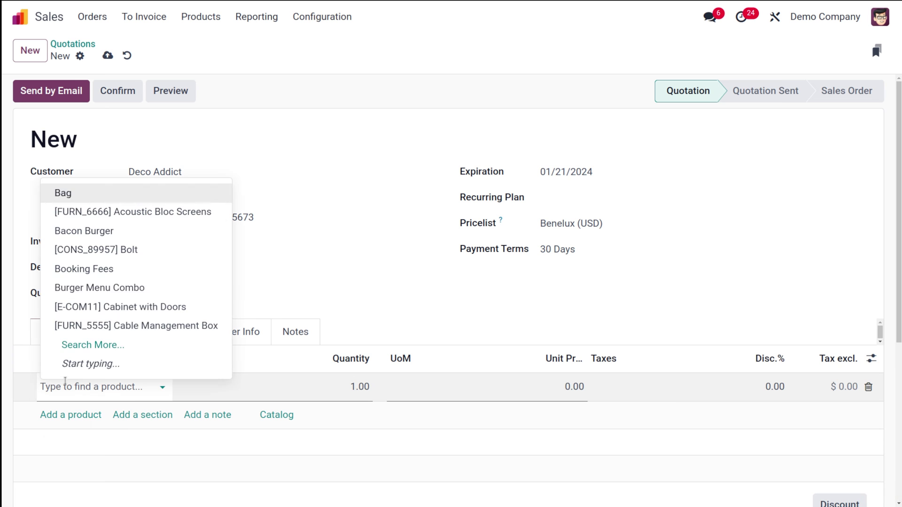
pyautogui.click(109, 197)
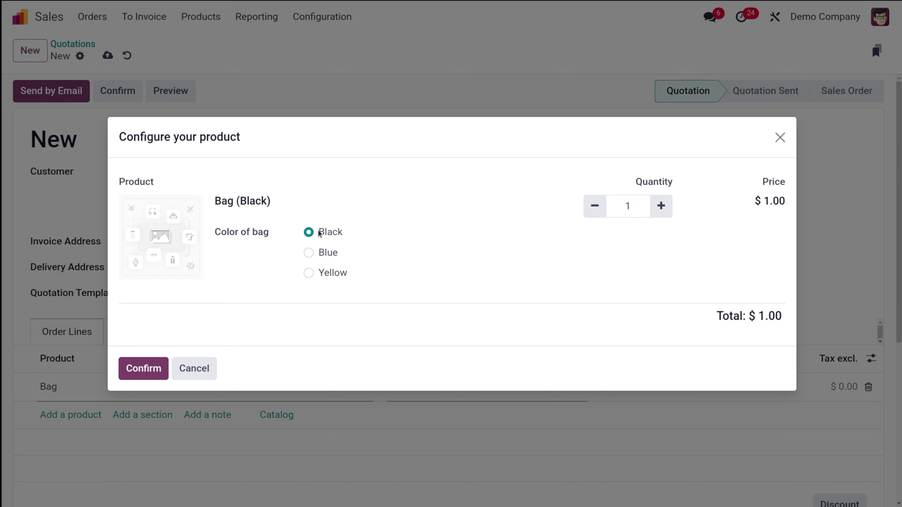
pyautogui.click(308, 254)
pyautogui.click(309, 274)
pyautogui.click(310, 233)
pyautogui.click(147, 368)
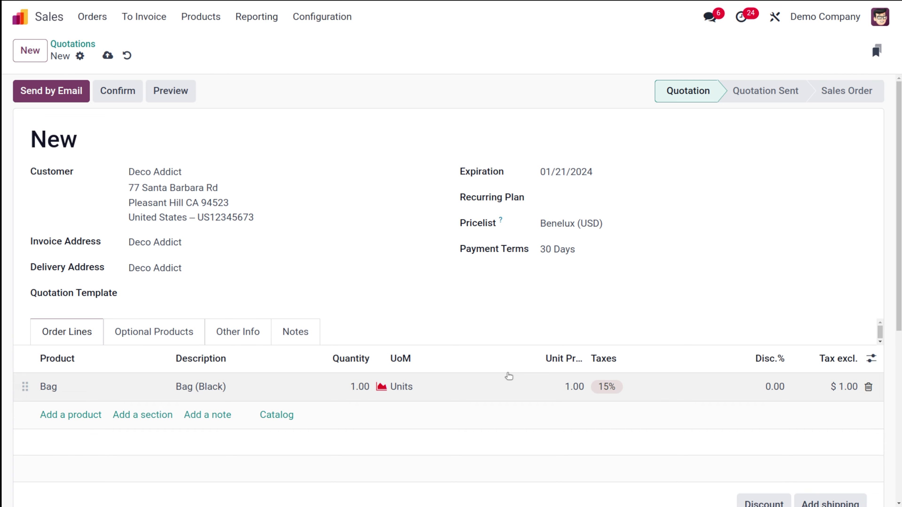
pyautogui.click(108, 55)
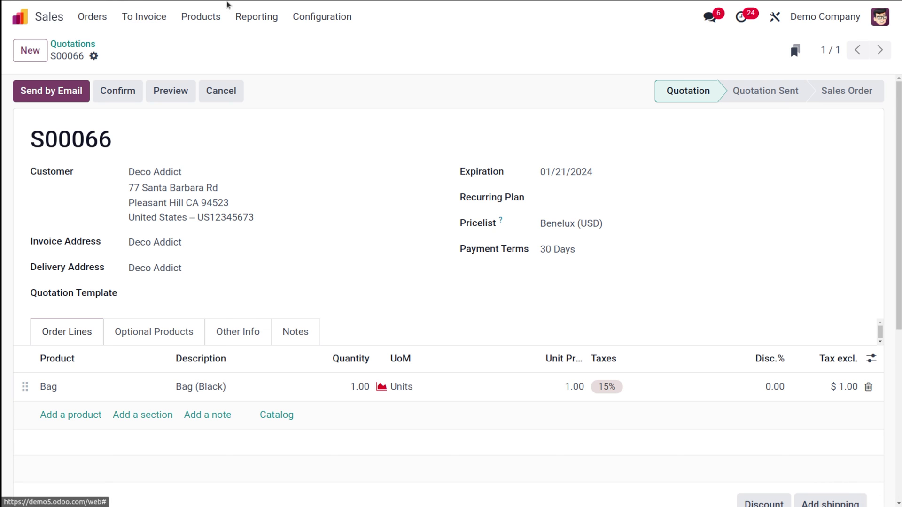
pyautogui.click(194, 24)
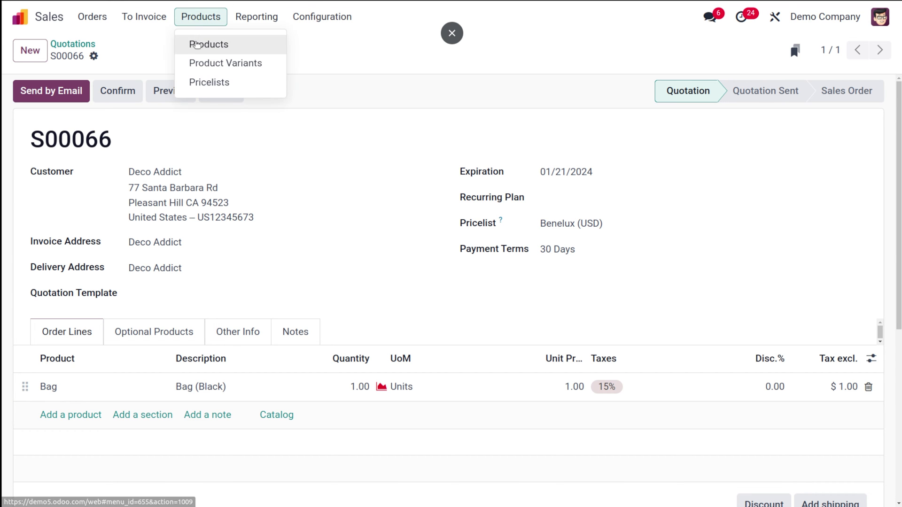
pyautogui.click(196, 44)
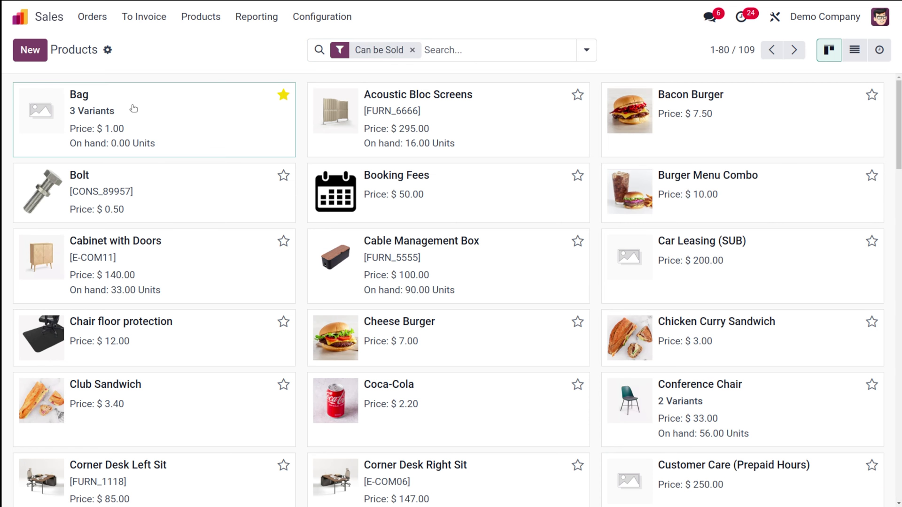
pyautogui.click(132, 108)
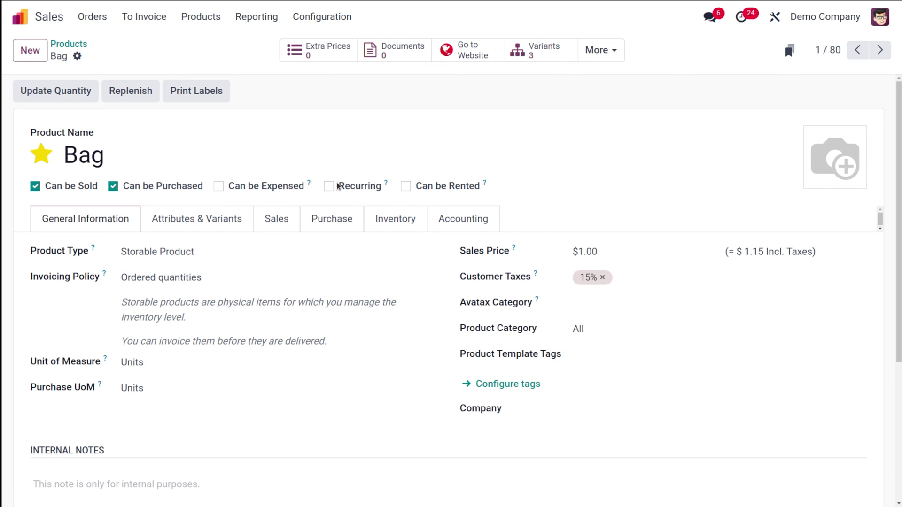
pyautogui.click(306, 19)
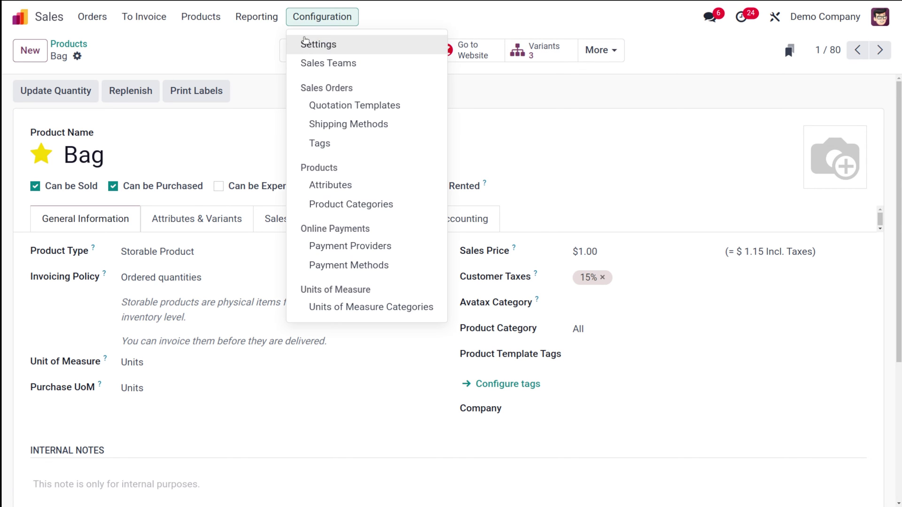
pyautogui.click(305, 43)
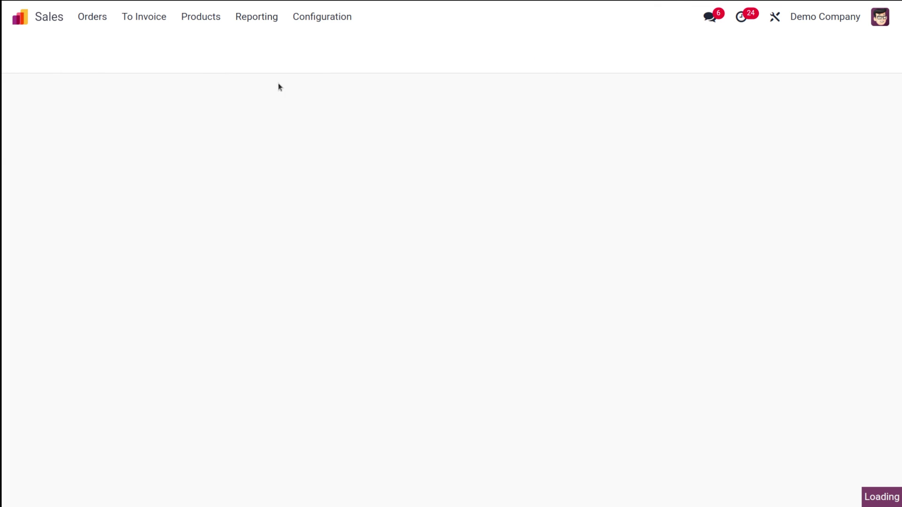
# Step: Set the display type of the "Color of bag" attribute to Pills and save it
pyautogui.click(324, 17)
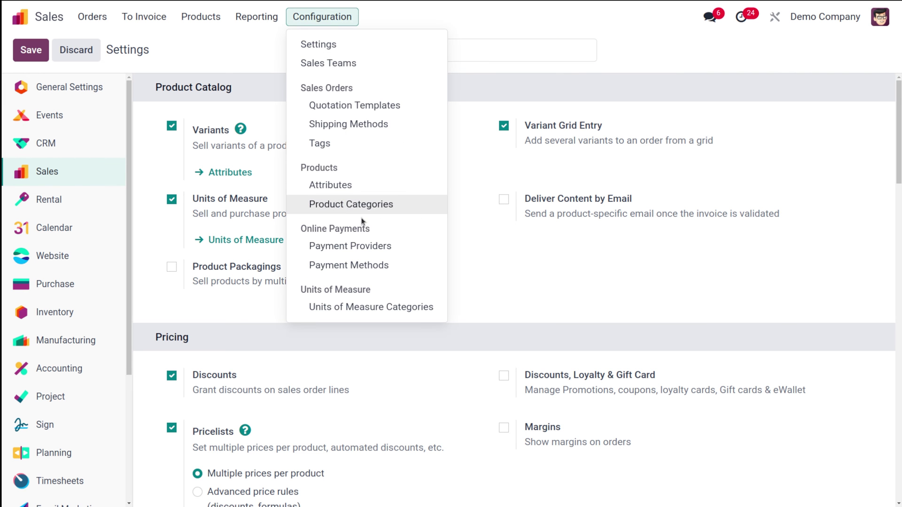
pyautogui.click(352, 186)
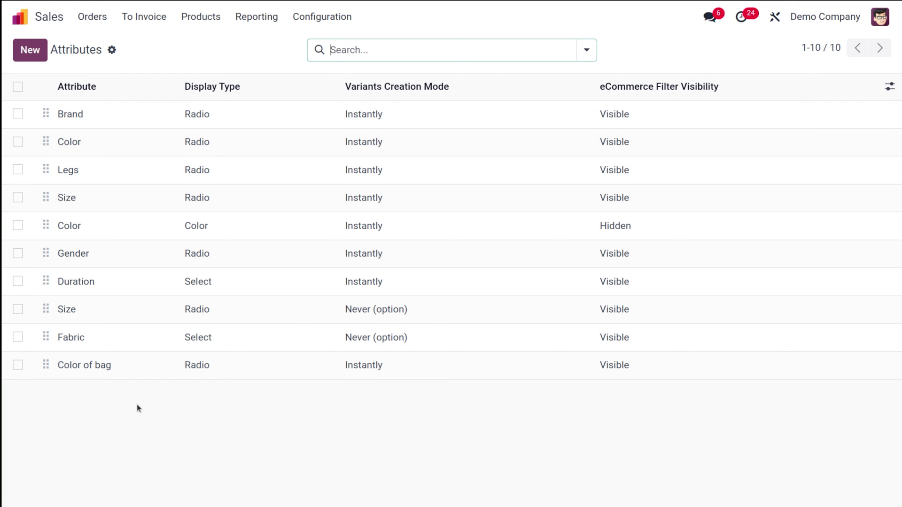
pyautogui.click(147, 366)
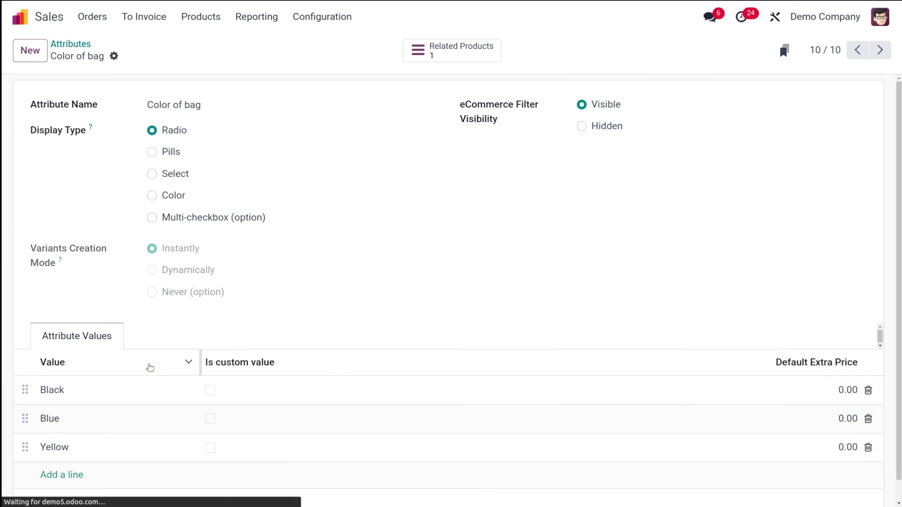
pyautogui.click(151, 153)
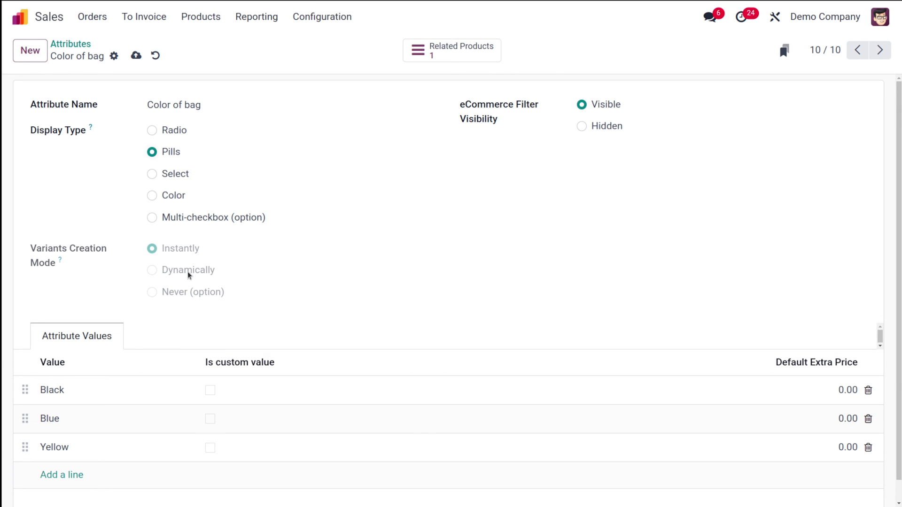
pyautogui.click(137, 55)
# Step: Start a new sales quotation for the customer Deco Addict
pyautogui.click(97, 21)
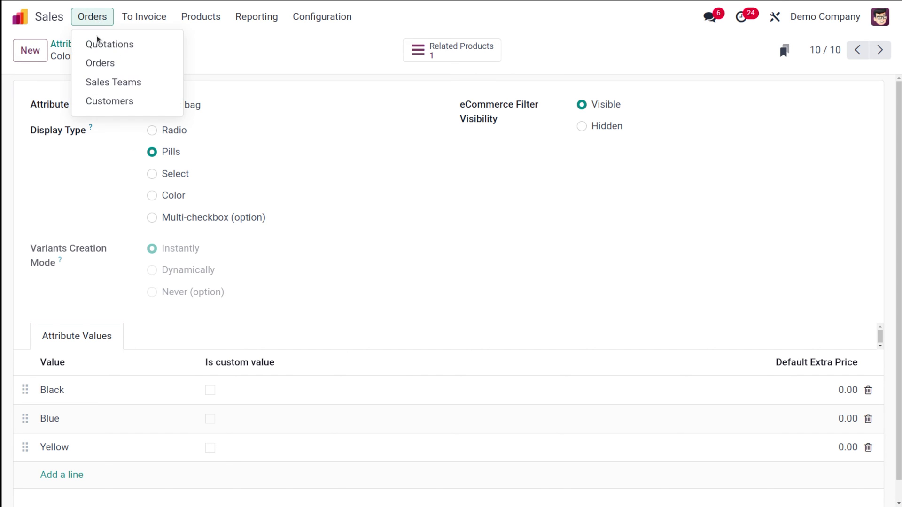
pyautogui.click(96, 41)
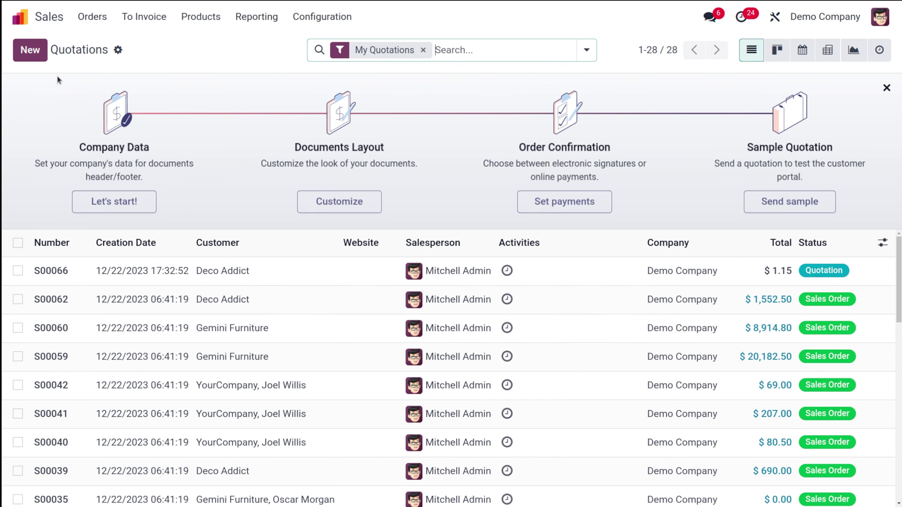
pyautogui.click(29, 50)
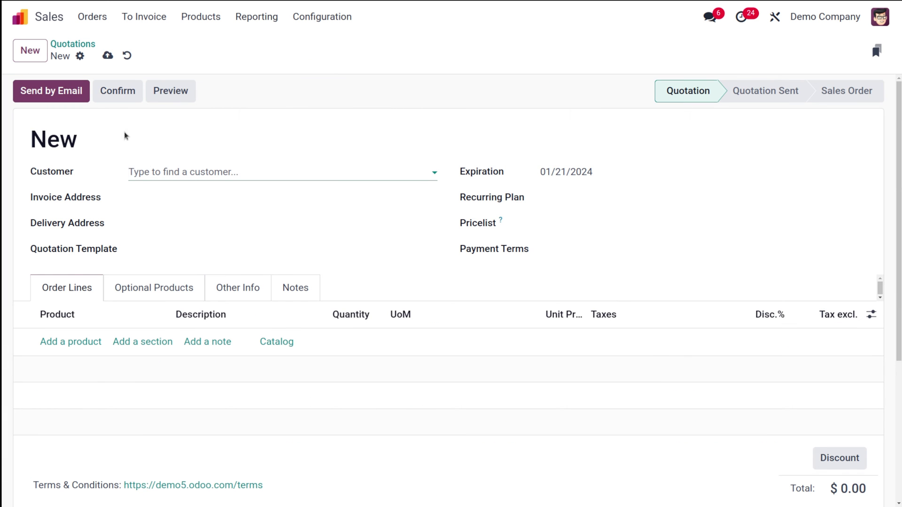
pyautogui.click(147, 172)
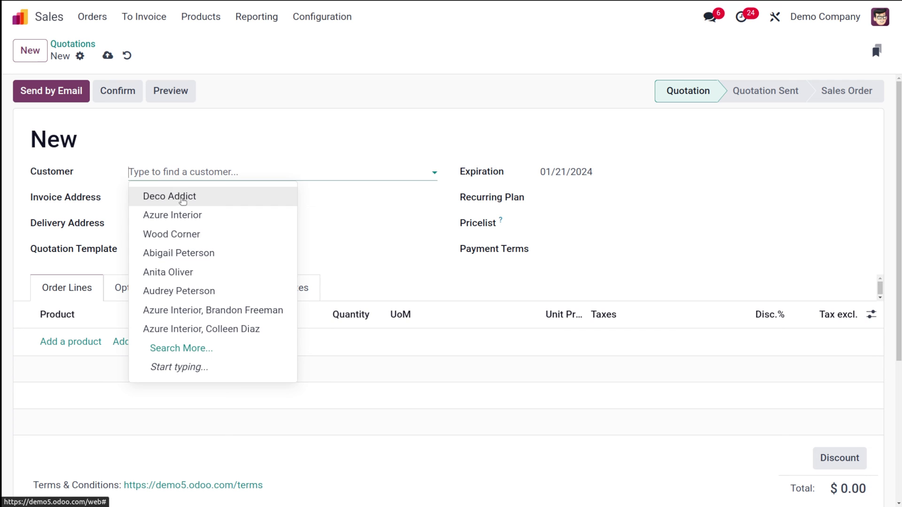
pyautogui.click(181, 197)
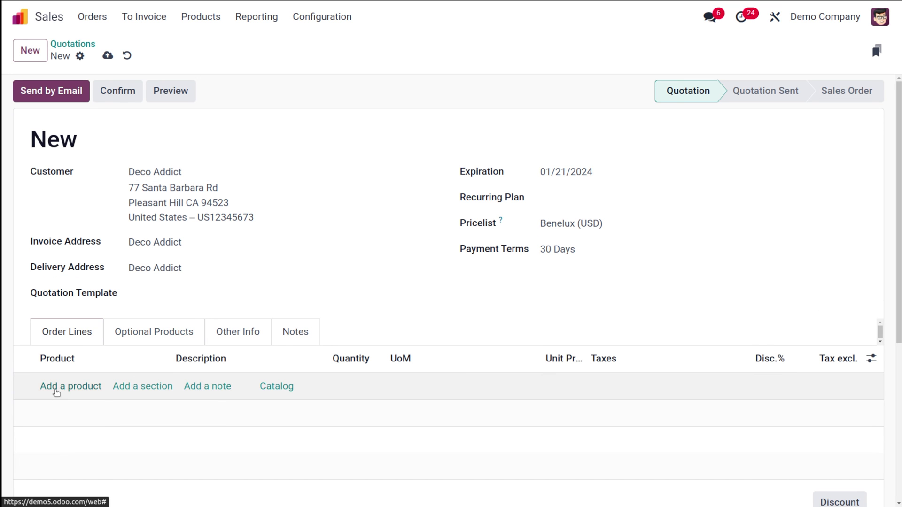
# Step: Add the Bag product in its Blue variant to the order lines, then discard the unsaved quotation
pyautogui.click(55, 387)
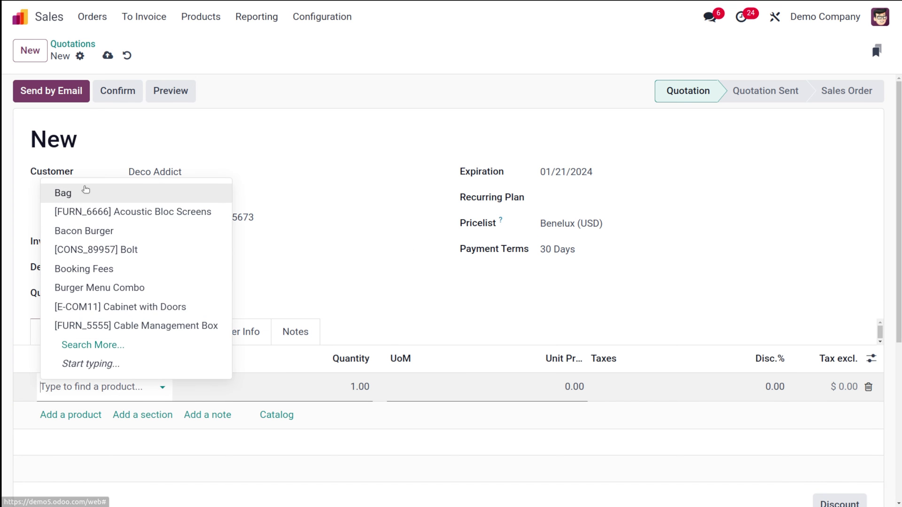
pyautogui.click(85, 190)
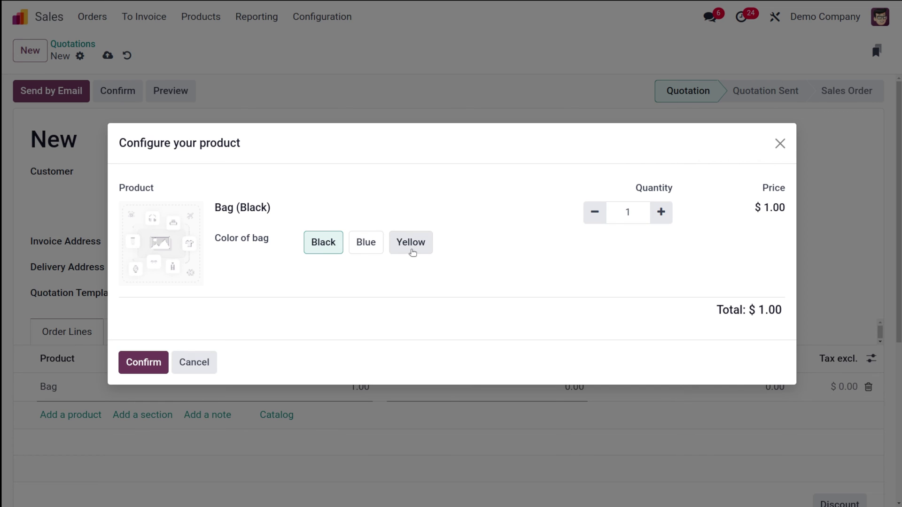
pyautogui.click(373, 244)
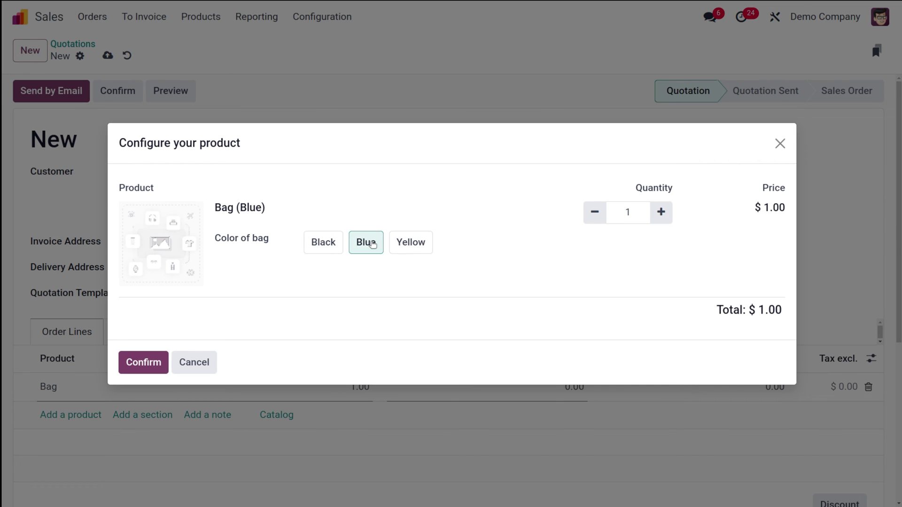
pyautogui.click(140, 368)
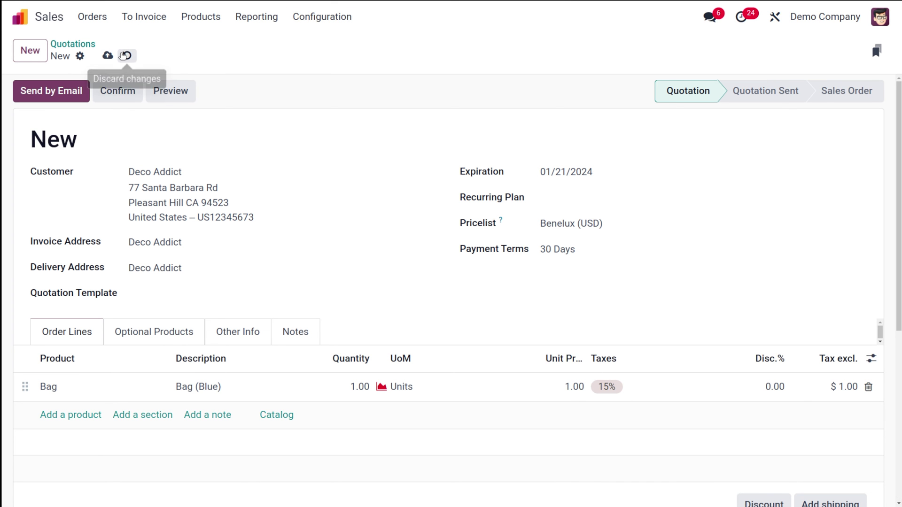
pyautogui.click(127, 56)
# Step: Change the display type of the "Color of bag" attribute to Select and save it
pyautogui.click(320, 18)
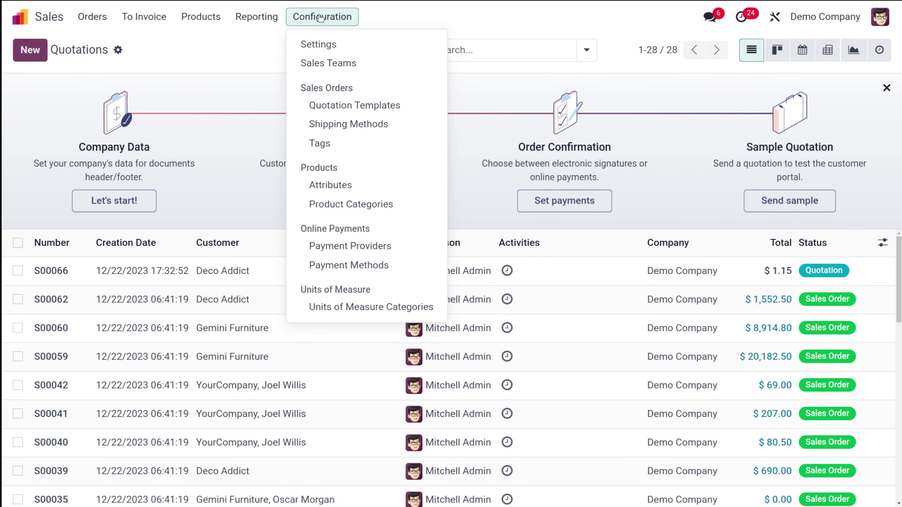
pyautogui.click(346, 187)
pyautogui.click(208, 363)
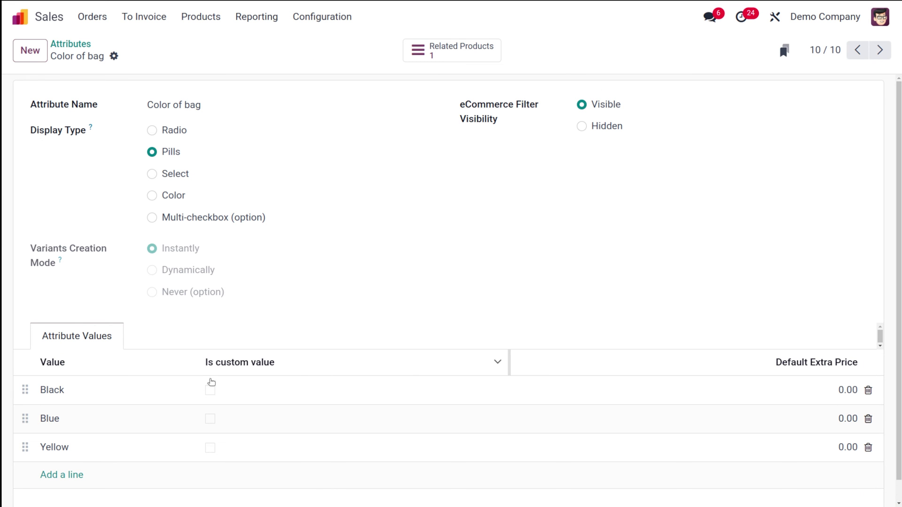
pyautogui.click(152, 174)
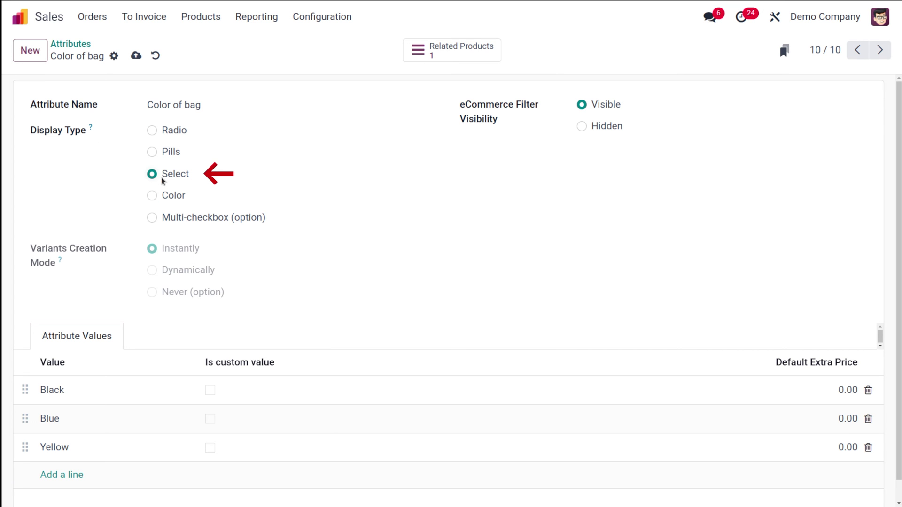
pyautogui.click(135, 55)
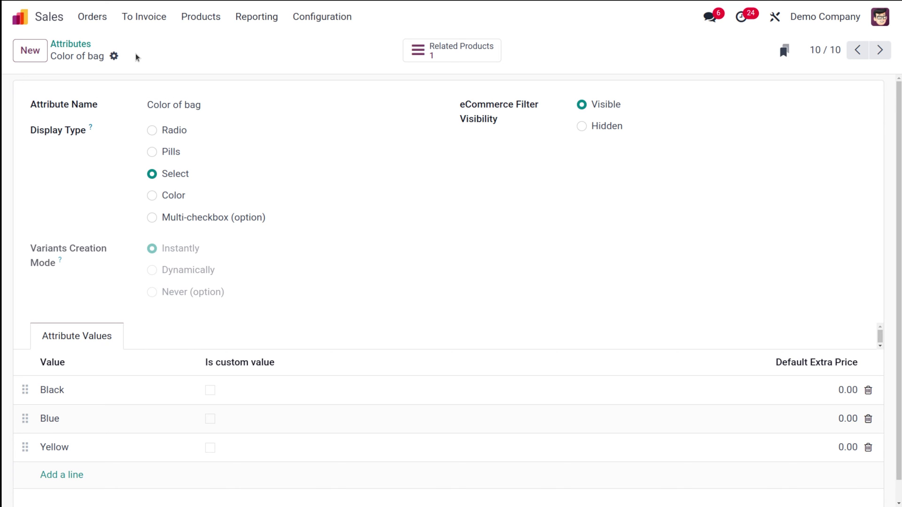
# Step: Create another new quotation with Deco Addict as the customer
pyautogui.click(201, 19)
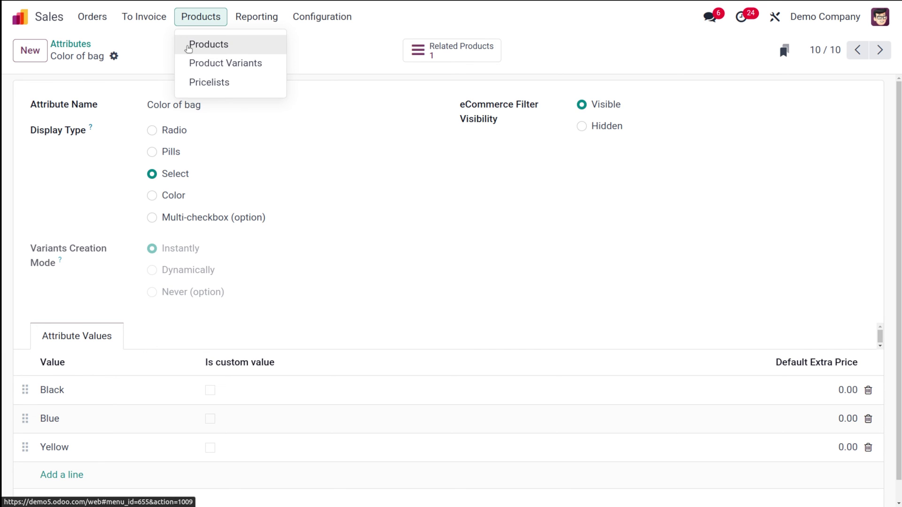
pyautogui.click(188, 46)
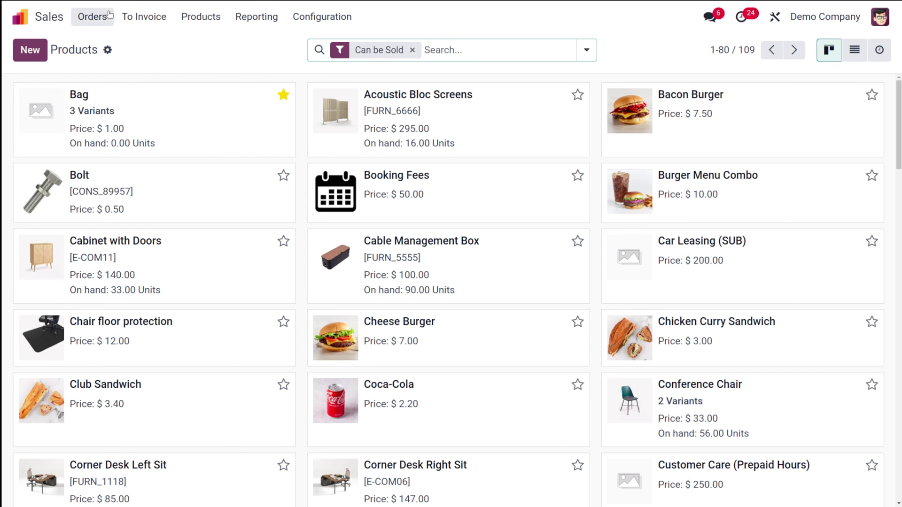
pyautogui.click(83, 17)
pyautogui.click(78, 40)
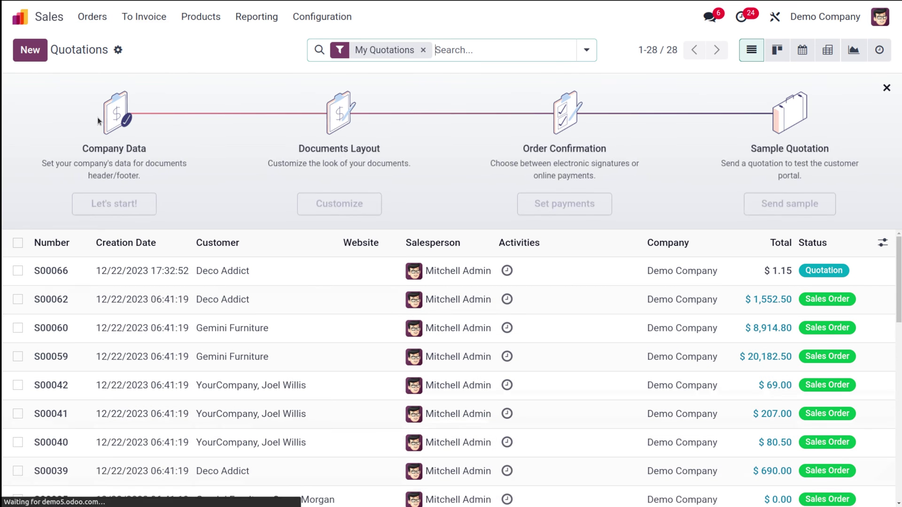
pyautogui.click(28, 41)
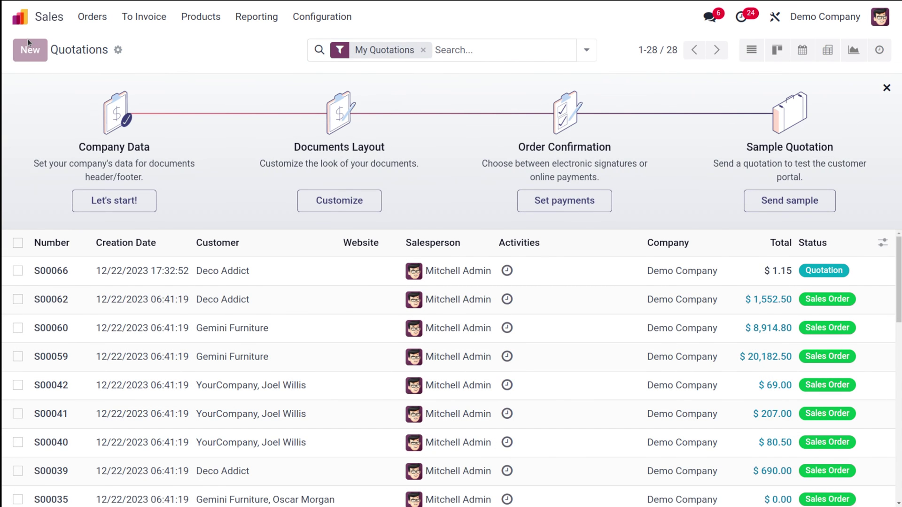
pyautogui.click(167, 173)
pyautogui.click(201, 197)
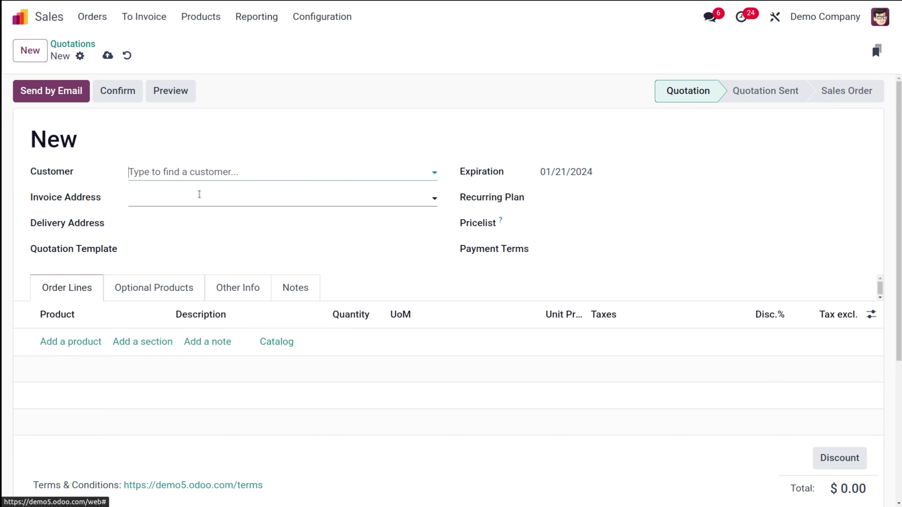
# Step: Add the Bag product in its Black variant to the order lines, then discard the unsaved quotation
pyautogui.click(74, 388)
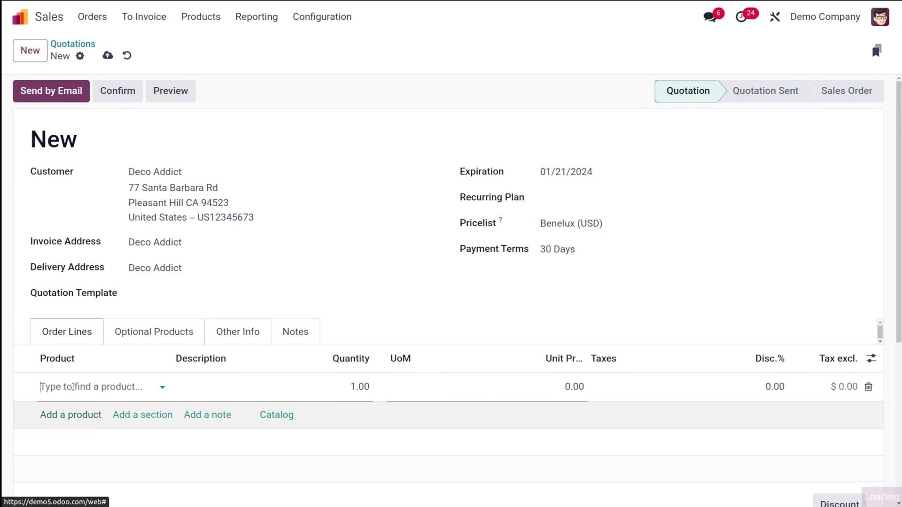
pyautogui.click(89, 381)
pyautogui.write('a')
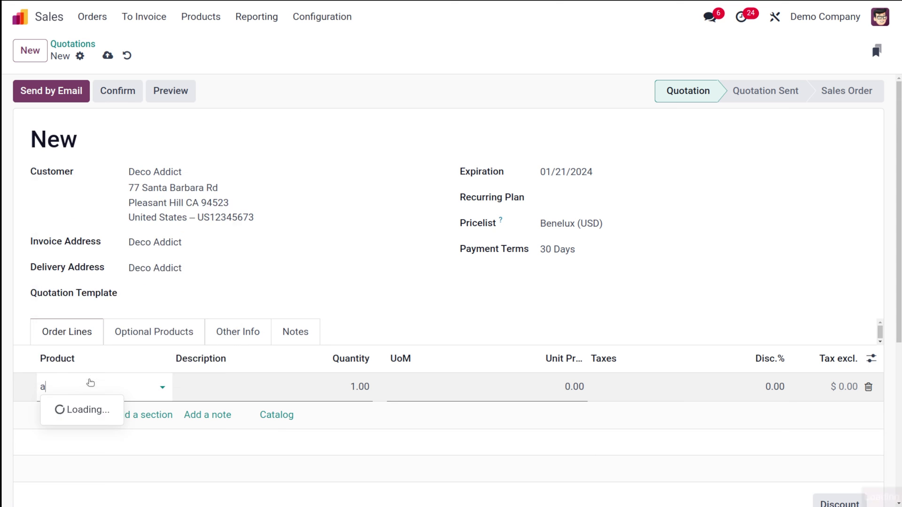
pyautogui.click(136, 173)
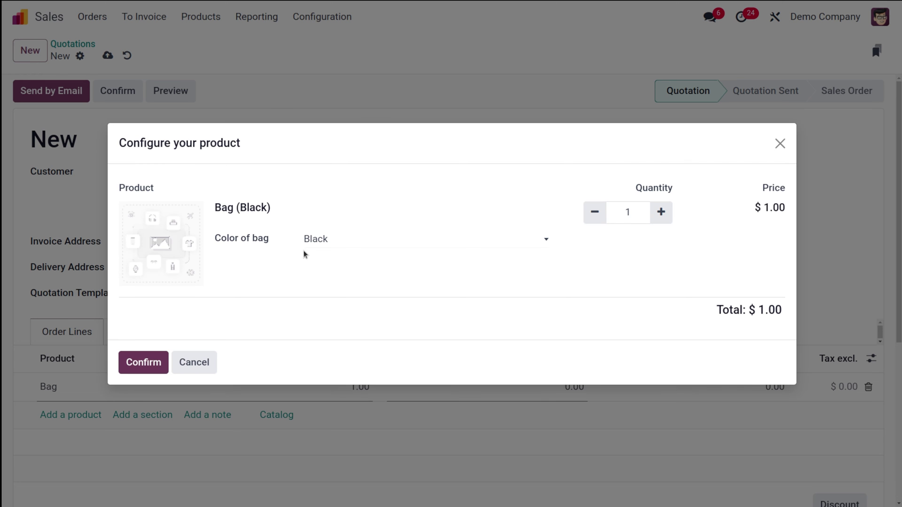
pyautogui.click(539, 240)
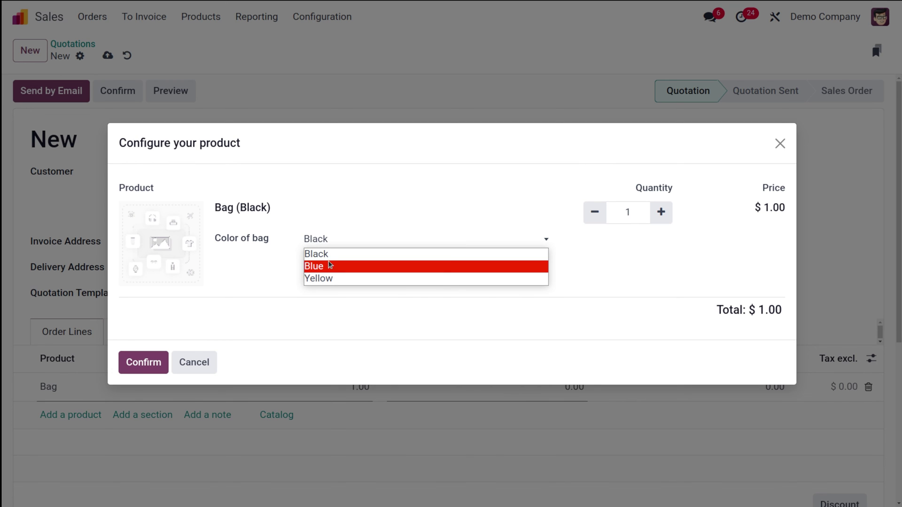
pyautogui.click(130, 361)
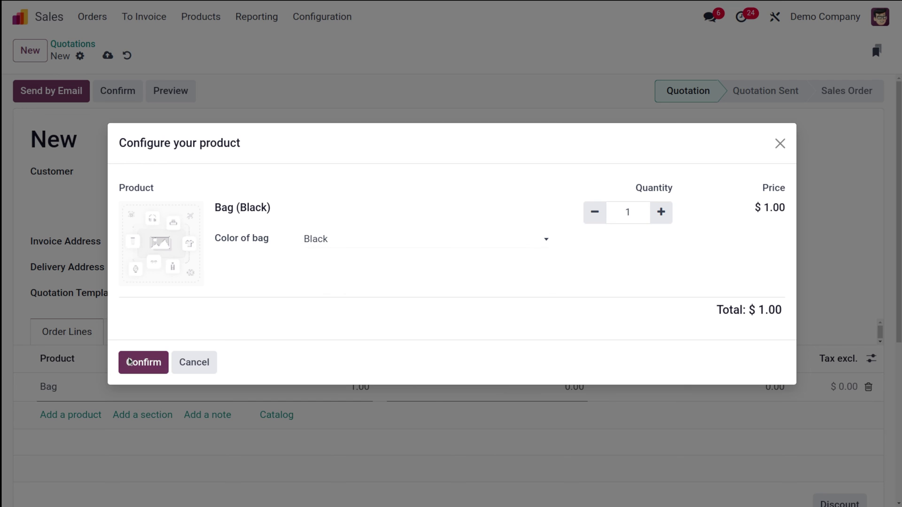
pyautogui.click(130, 361)
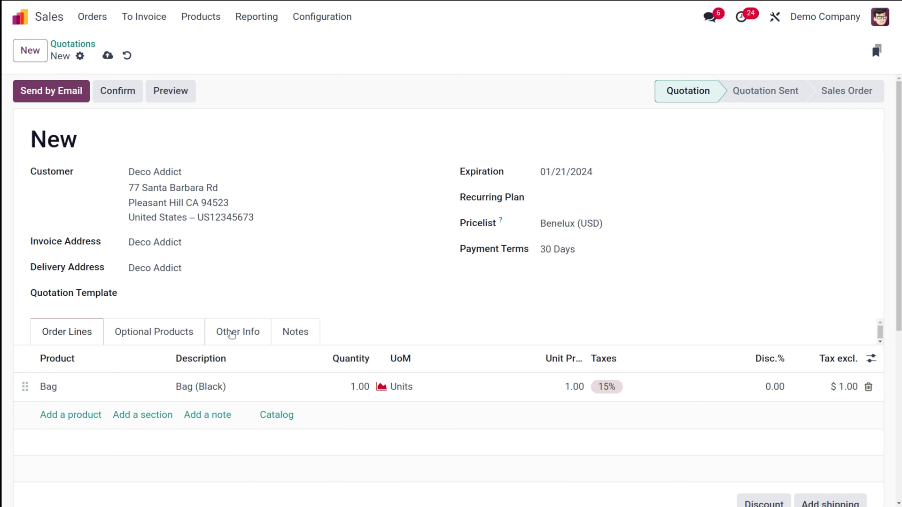
pyautogui.click(134, 56)
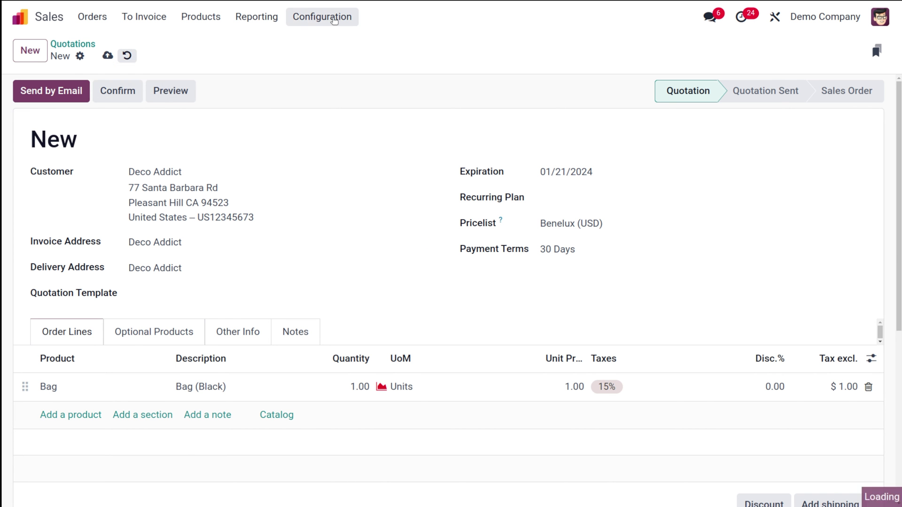
# Step: Set the display type of the "Color of bag" attribute to Color
pyautogui.click(334, 19)
pyautogui.click(331, 184)
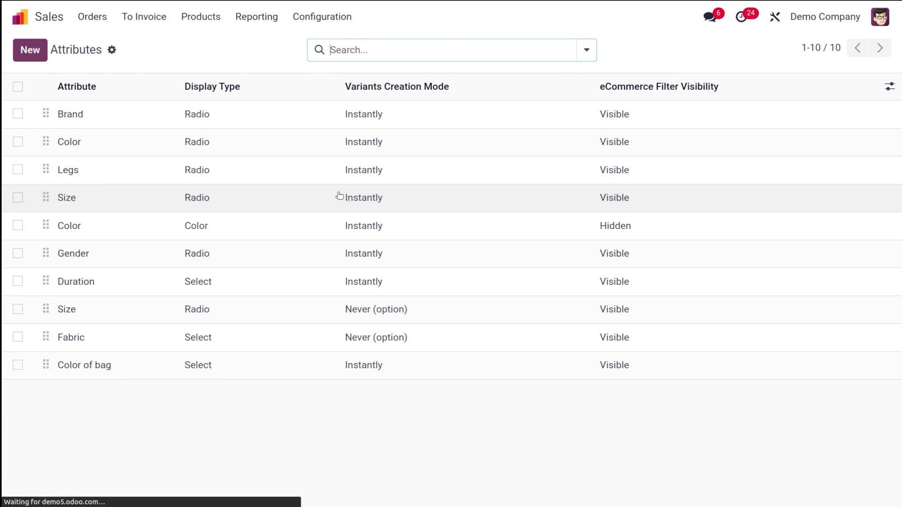
pyautogui.click(135, 368)
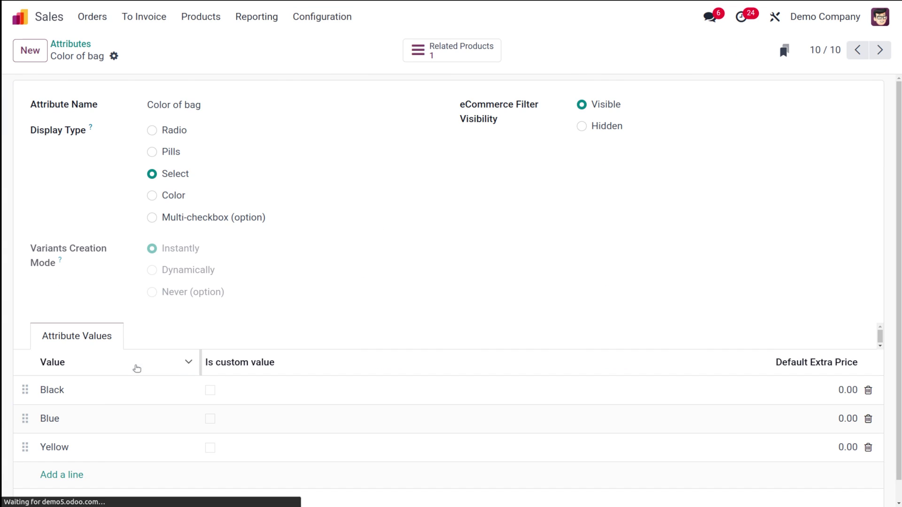
pyautogui.click(152, 195)
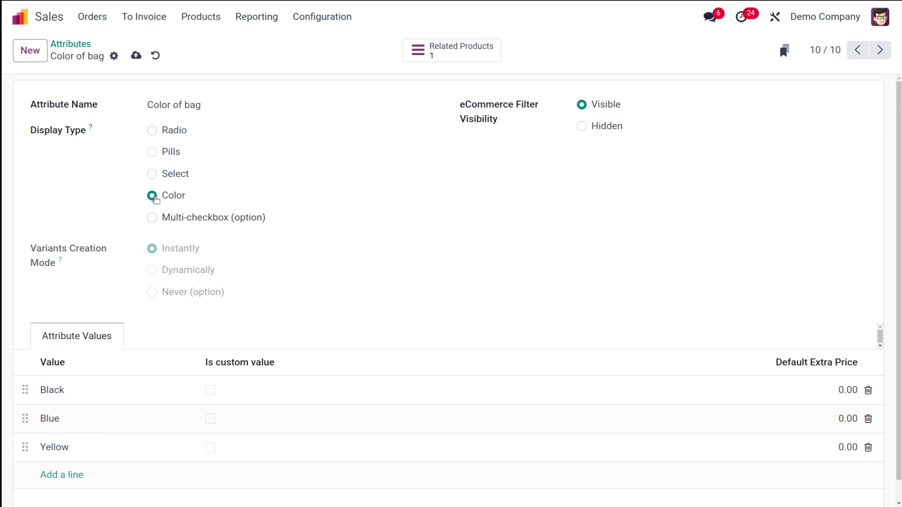
pyautogui.scroll(-3, 322, 368)
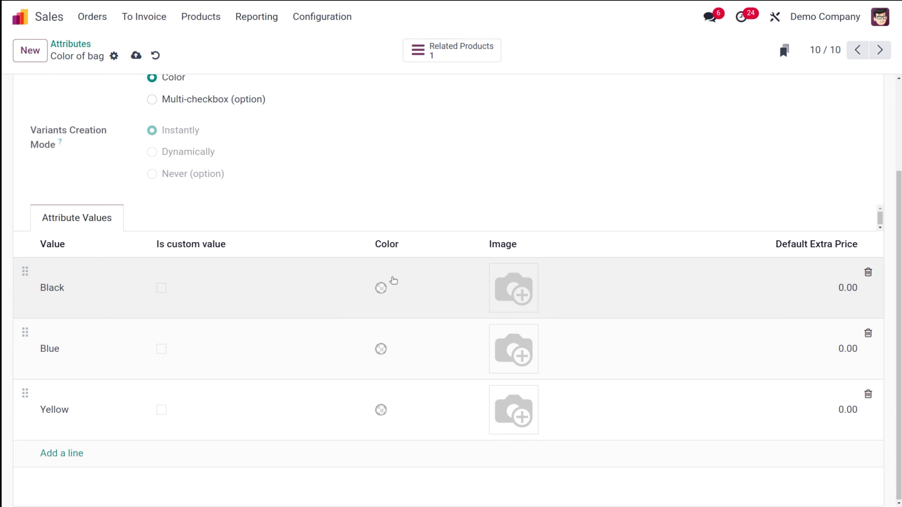
pyautogui.click(393, 284)
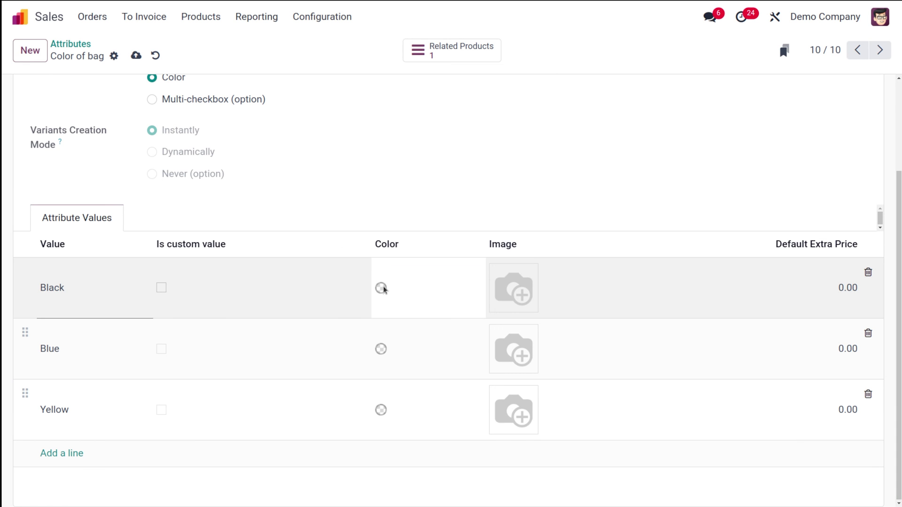
pyautogui.click(381, 288)
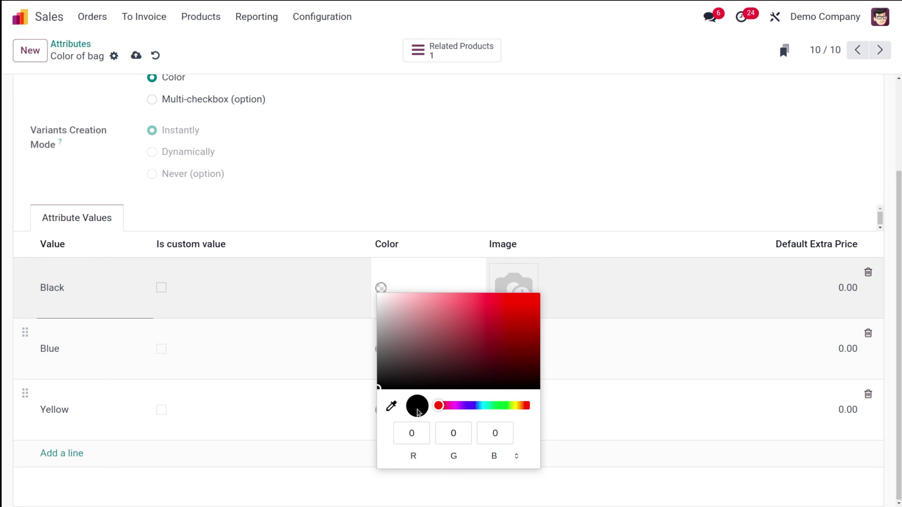
pyautogui.click(618, 440)
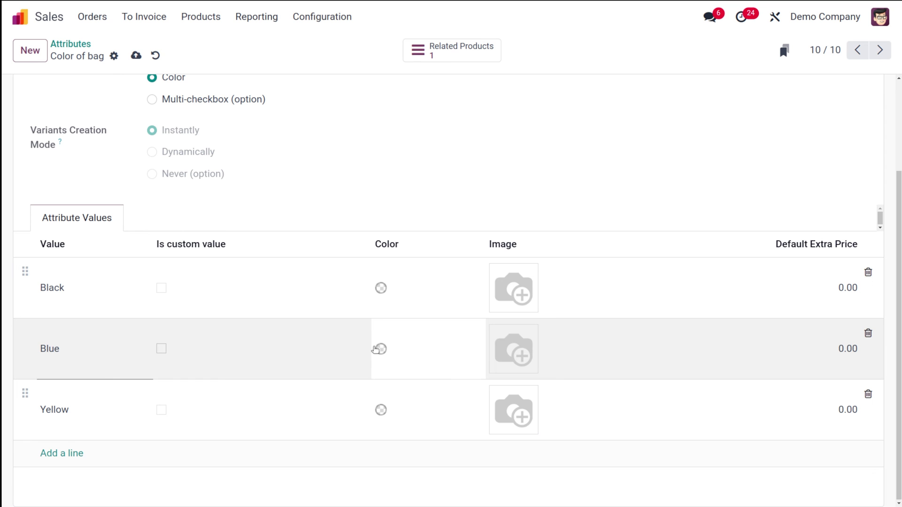
# Step: Assign a violet-blue color to the Blue attribute value and a bright yellow color to the Yellow value
pyautogui.click(381, 349)
pyautogui.moveTo(398, 235); pyautogui.dragTo(478, 173)
pyautogui.click(472, 284)
pyautogui.click(639, 221)
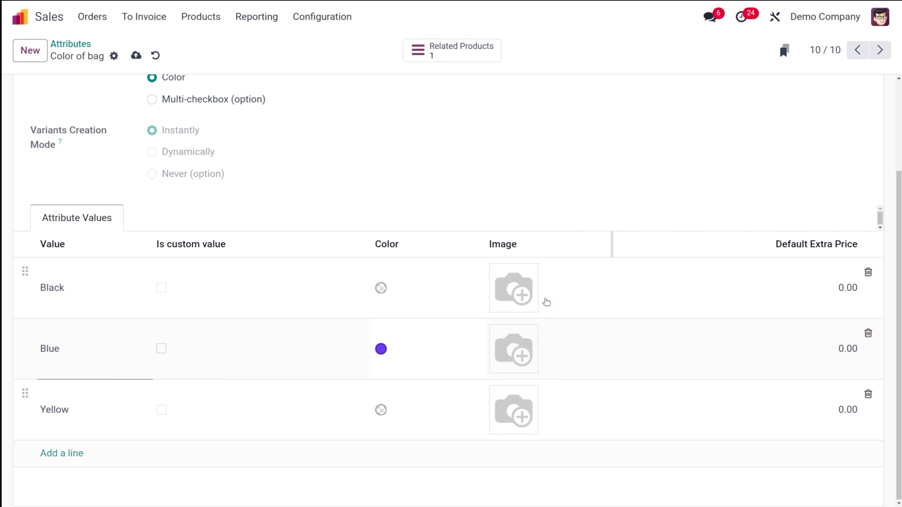
pyautogui.click(380, 410)
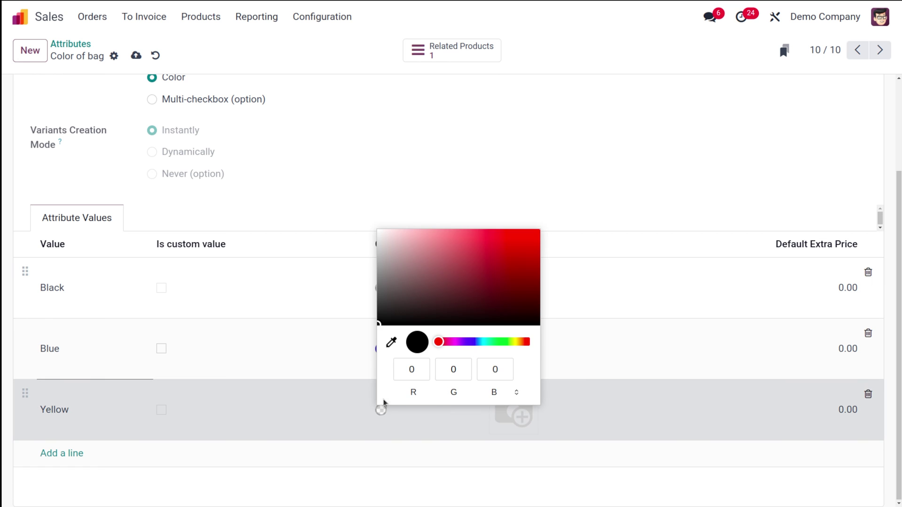
pyautogui.moveTo(438, 343); pyautogui.dragTo(517, 343)
pyautogui.moveTo(482, 263); pyautogui.dragTo(485, 234)
pyautogui.click(558, 185)
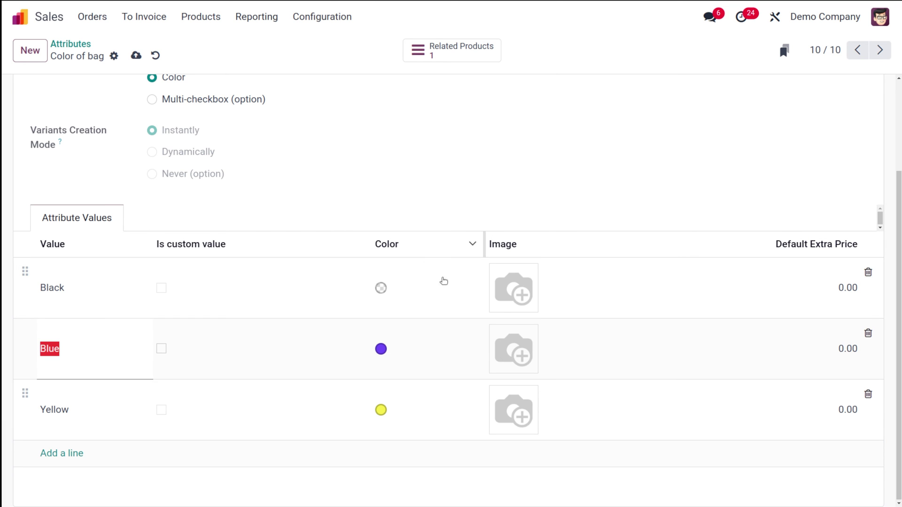
# Step: Set the color of the Black attribute value to RGB 25, 21, 21 and save the attribute
pyautogui.click(381, 288)
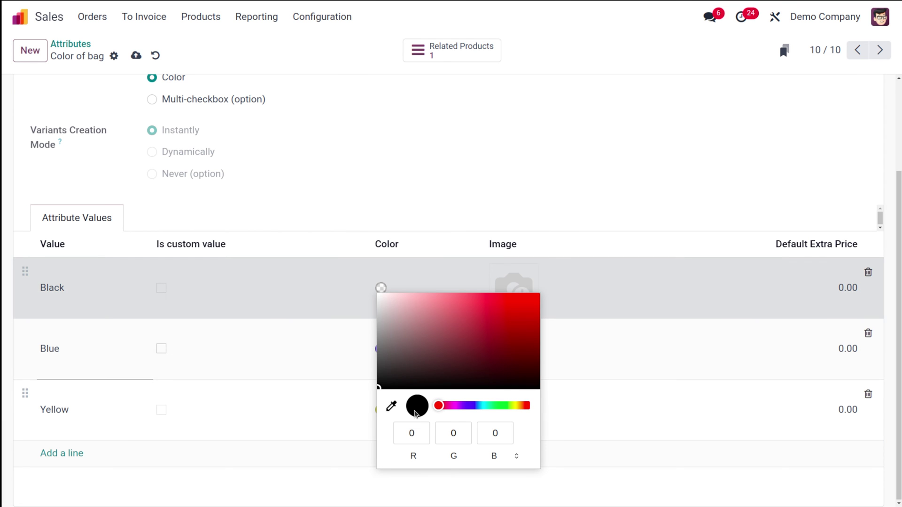
pyautogui.moveTo(382, 389); pyautogui.dragTo(402, 382)
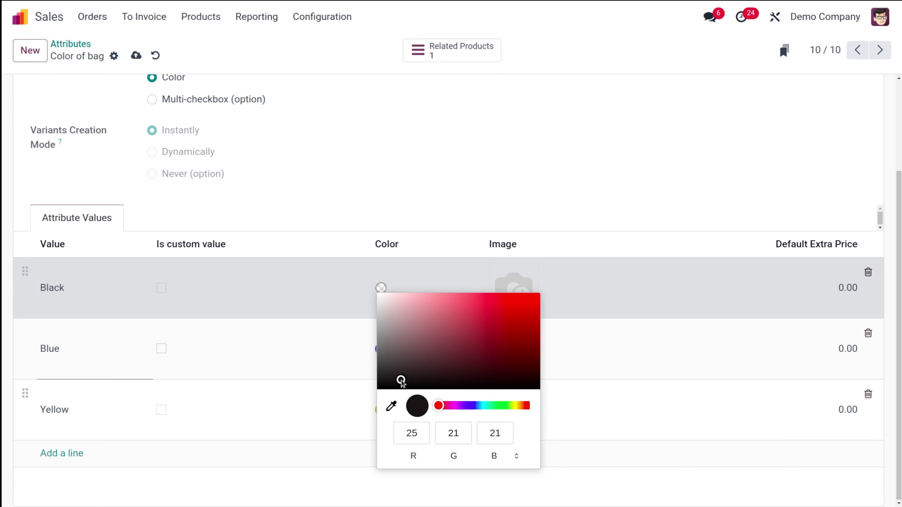
pyautogui.click(504, 226)
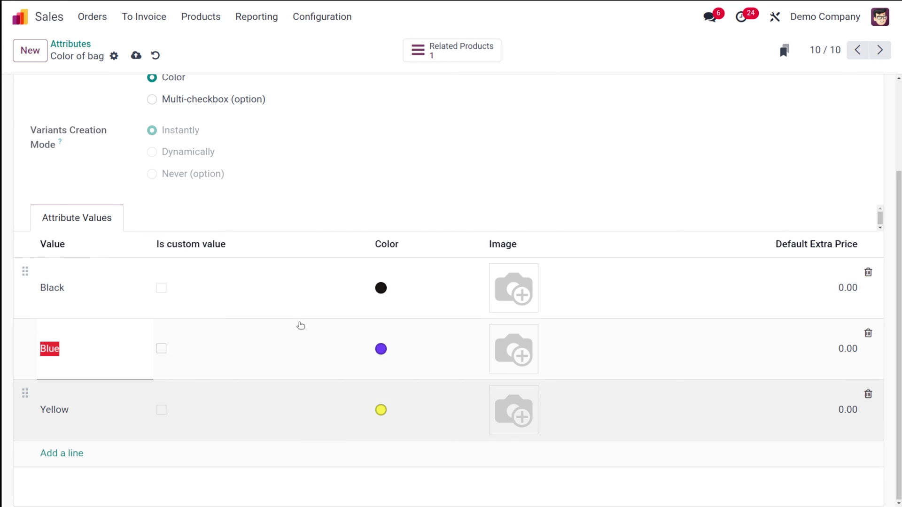
pyautogui.click(135, 56)
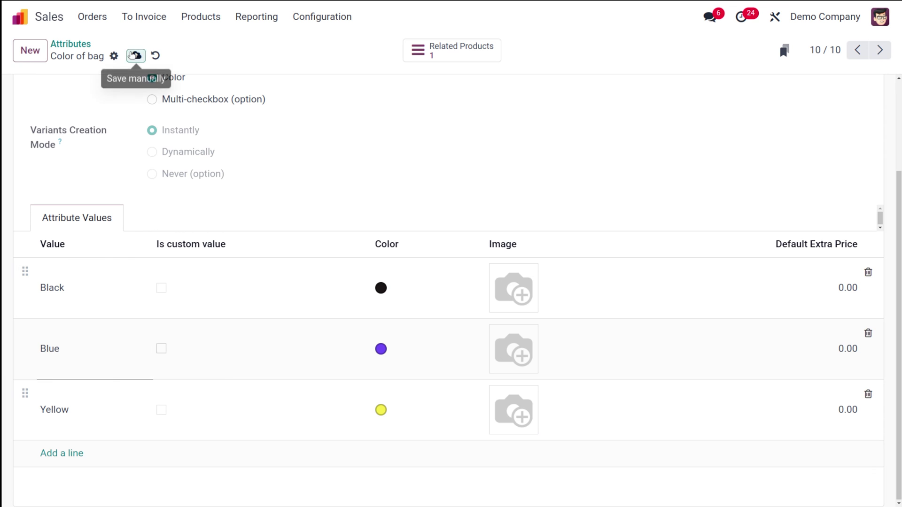
# Step: Create a new quotation for the customer Deco Addict
pyautogui.click(99, 20)
pyautogui.click(86, 43)
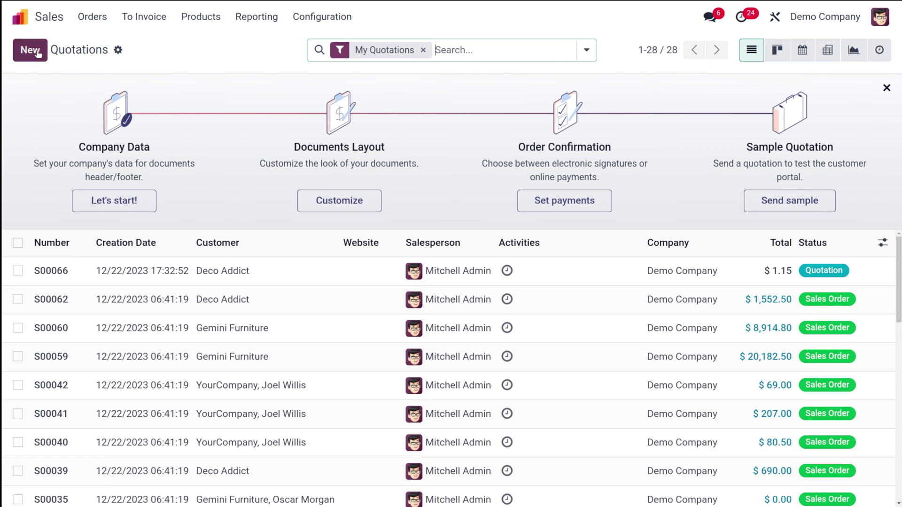
pyautogui.click(35, 51)
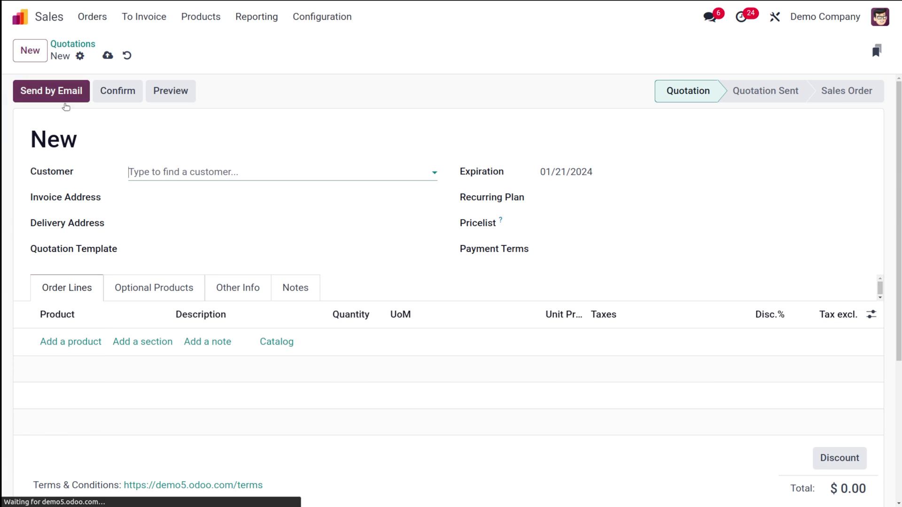
pyautogui.click(160, 171)
pyautogui.click(243, 201)
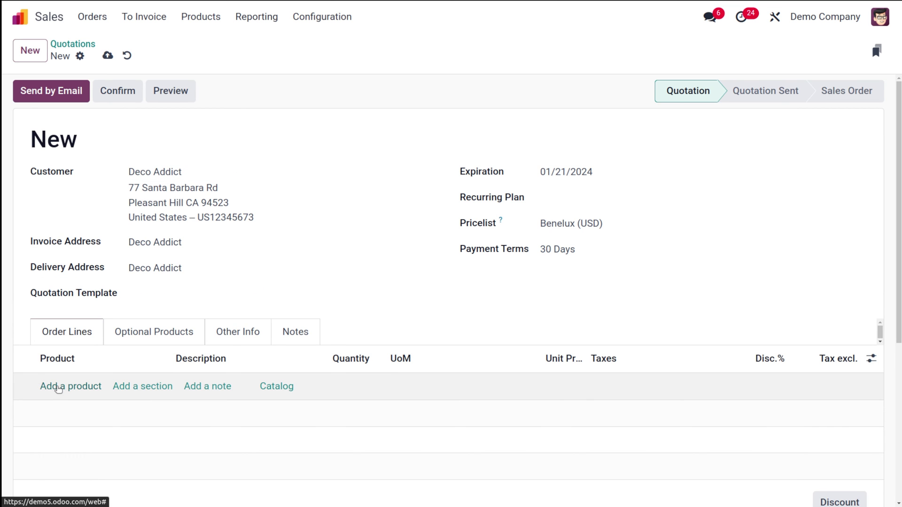
# Step: Add the Bag product in its Yellow variant using the color swatches, then discard the unsaved quotation
pyautogui.click(57, 386)
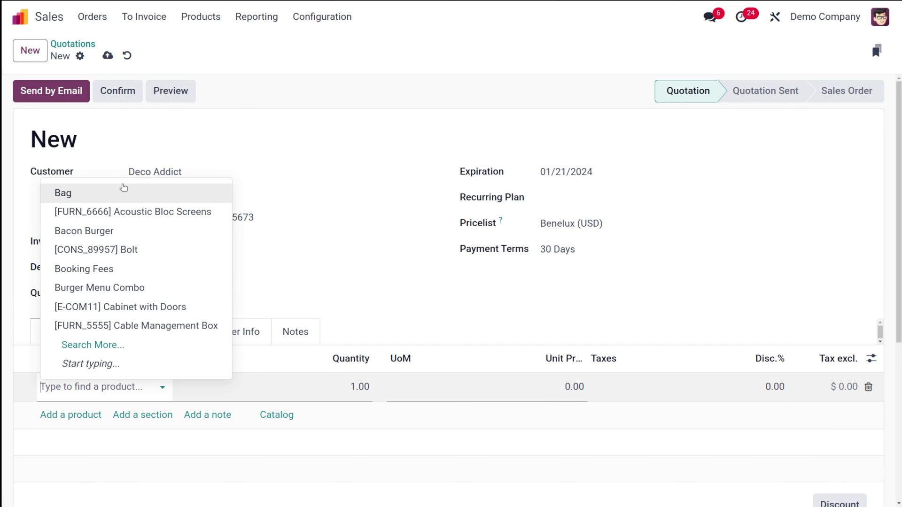
pyautogui.click(123, 190)
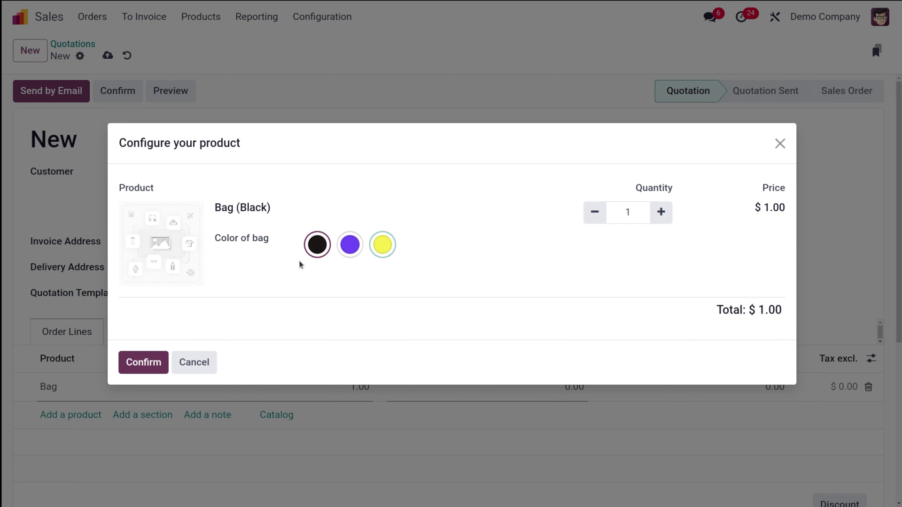
pyautogui.click(374, 249)
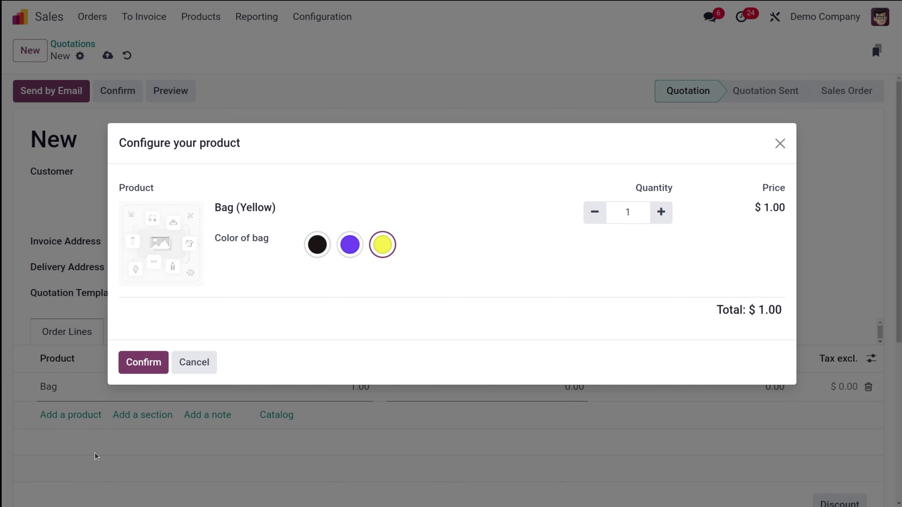
pyautogui.click(145, 364)
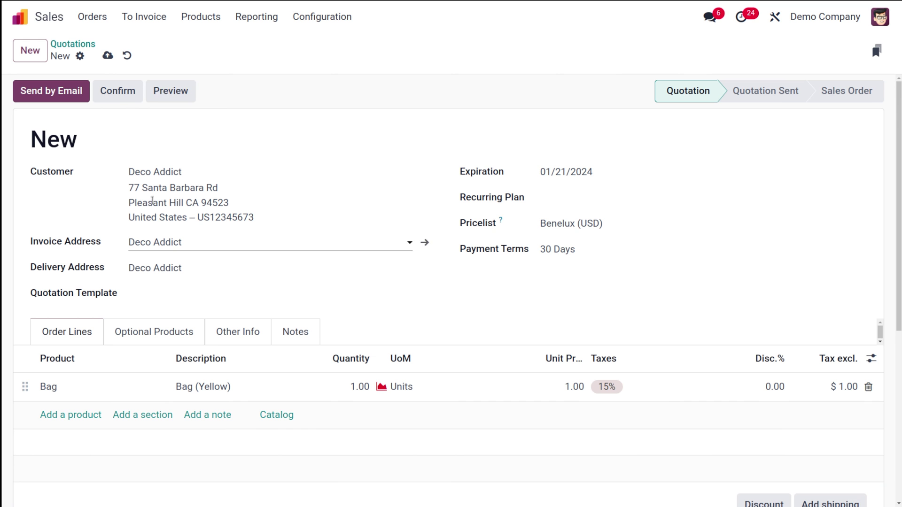
pyautogui.click(127, 55)
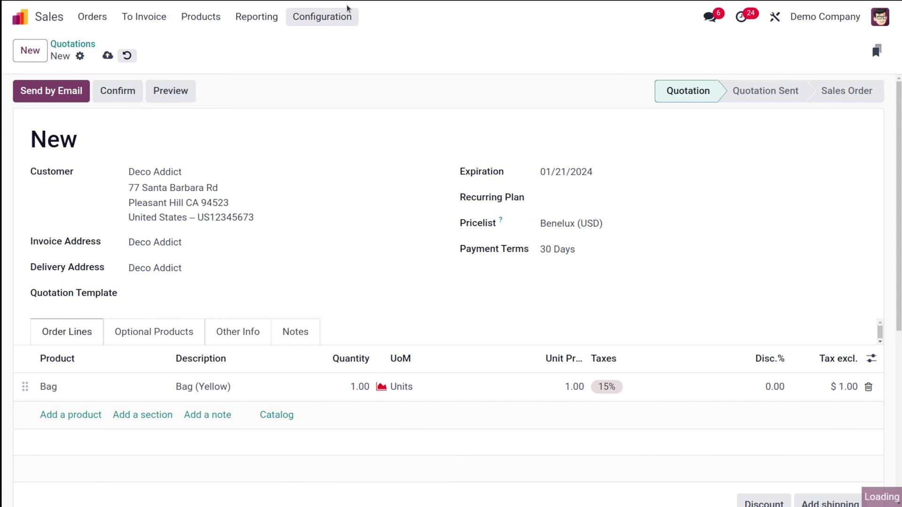
# Step: Try to change the display type of the "Color of bag" attribute to Multi-checkbox (option) and save it
pyautogui.click(341, 19)
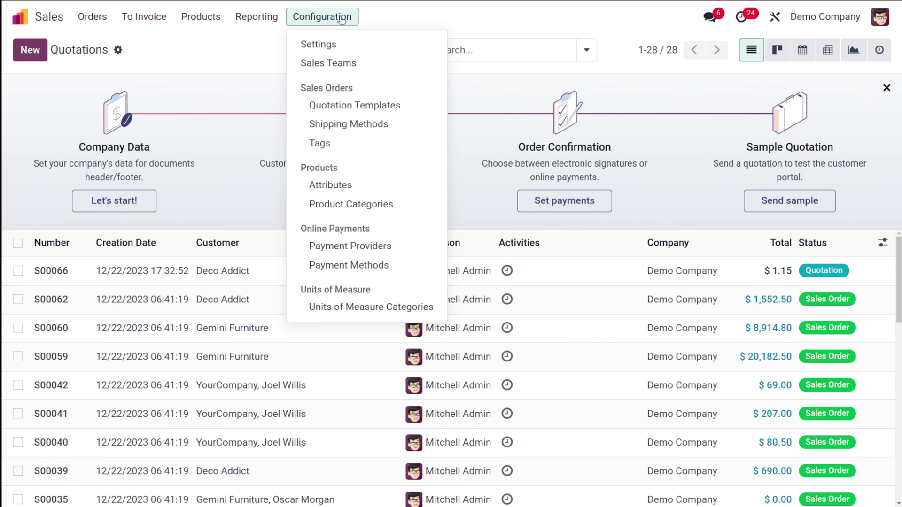
pyautogui.click(335, 190)
pyautogui.click(161, 363)
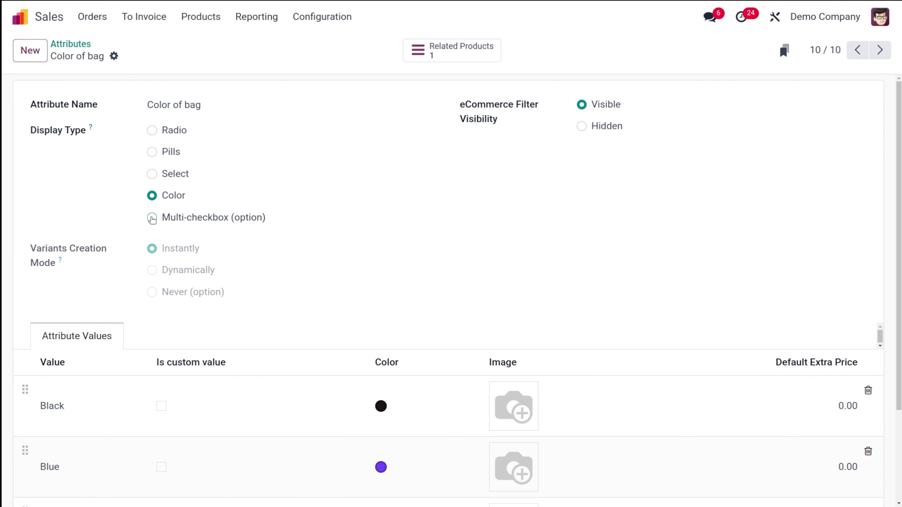
pyautogui.click(151, 219)
pyautogui.click(135, 55)
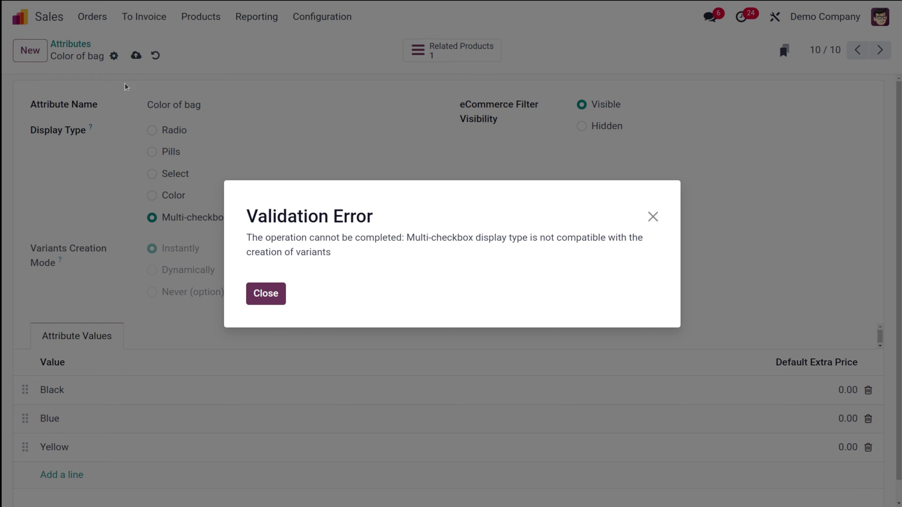
pyautogui.click(654, 217)
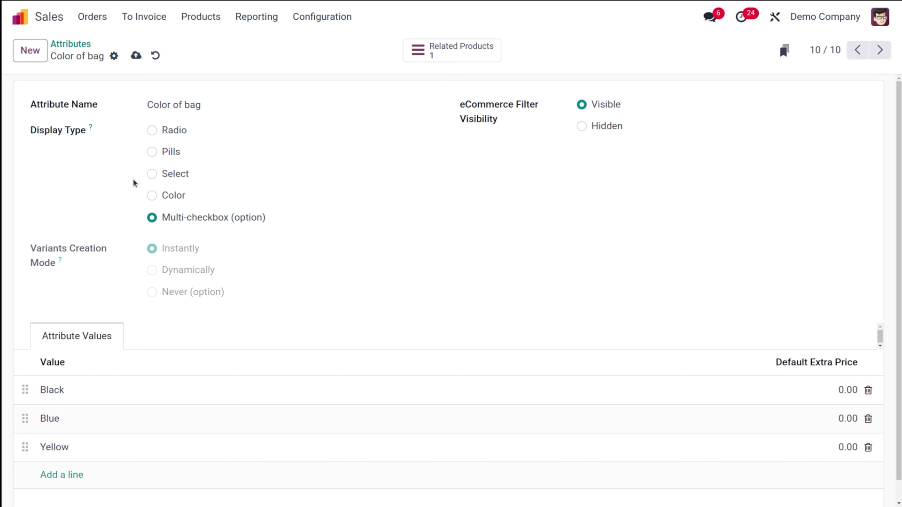
pyautogui.click(135, 56)
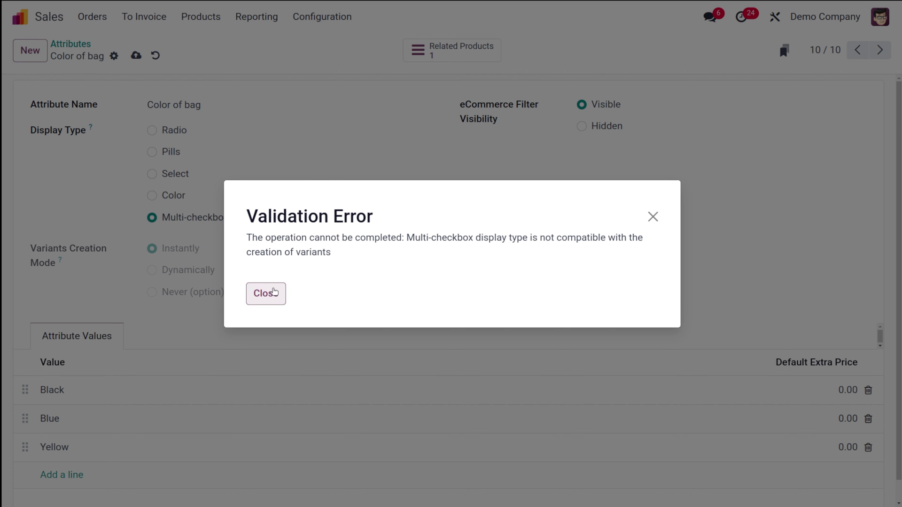
pyautogui.click(277, 302)
# Step: Set the display type of the "Color of bag" attribute to Radio and save it
pyautogui.click(152, 131)
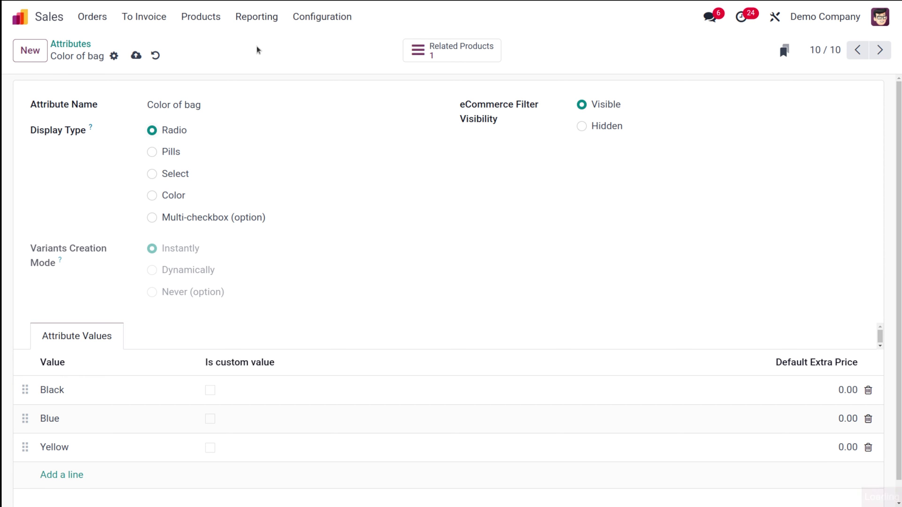
pyautogui.click(135, 55)
# Step: Create and save a "size of bag" attribute with variants creation mode Dynamically and the values big and medium
pyautogui.click(30, 50)
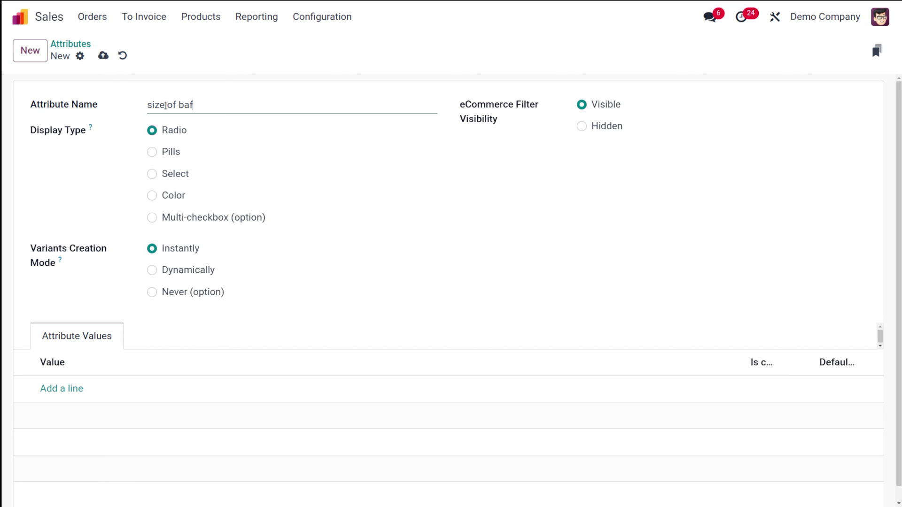
pyautogui.click(152, 271)
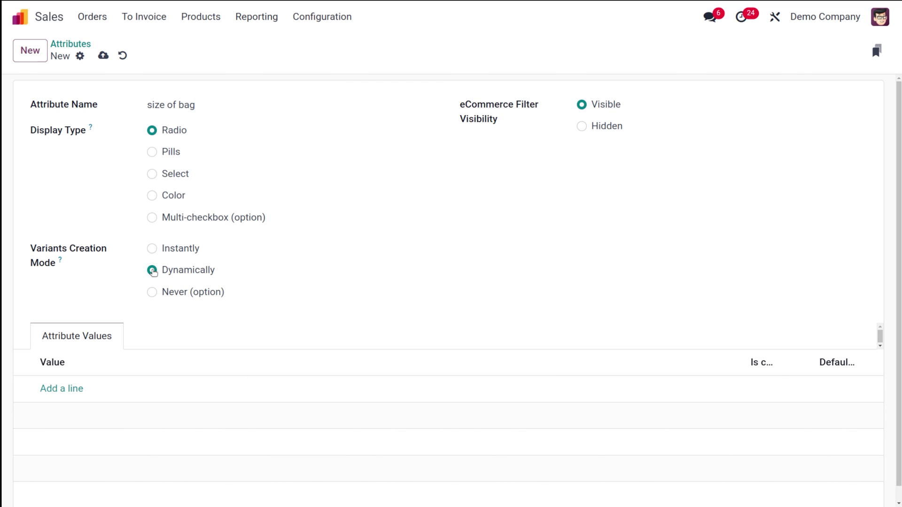
pyautogui.click(57, 388)
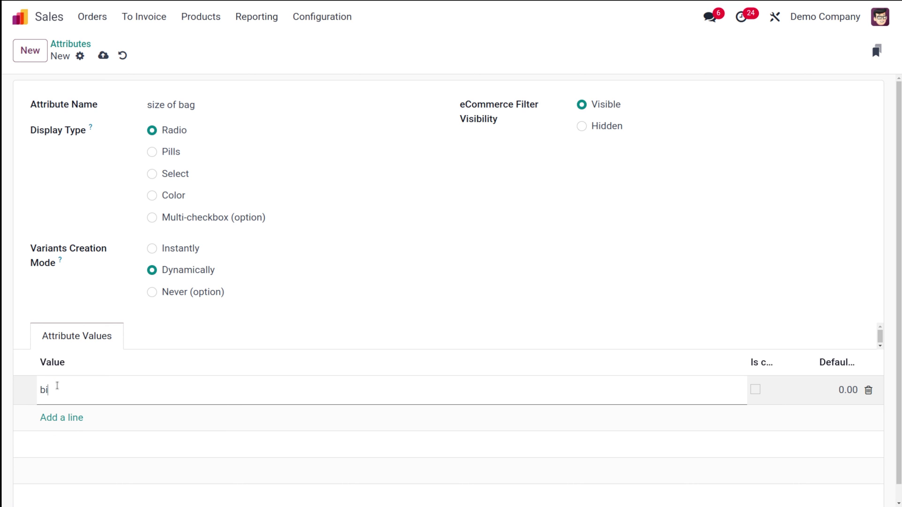
pyautogui.click(74, 419)
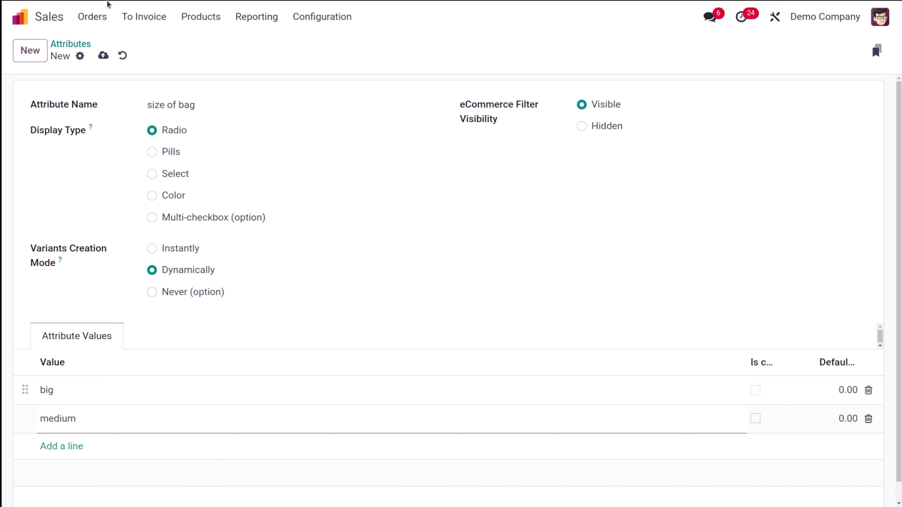
pyautogui.click(104, 55)
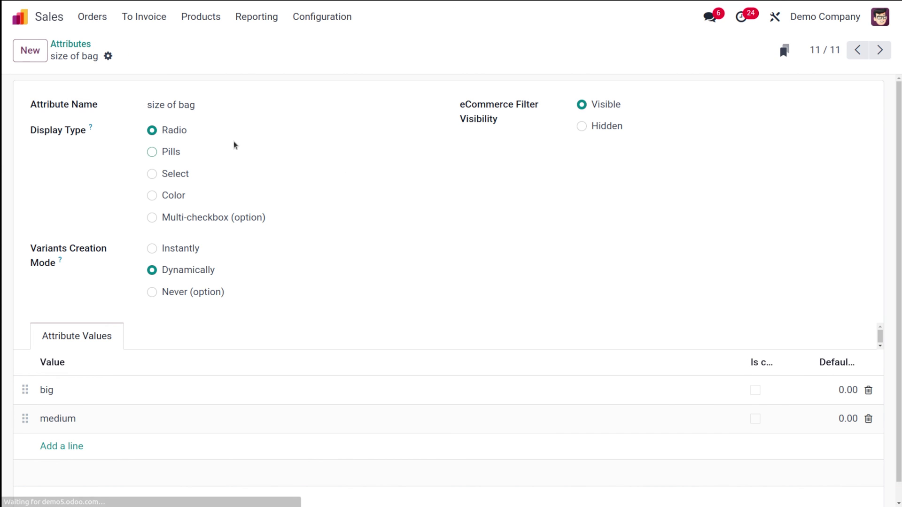
# Step: Open the Bag product and add "size of bag" as a second attribute line in its attributes and variants
pyautogui.click(194, 22)
pyautogui.click(202, 40)
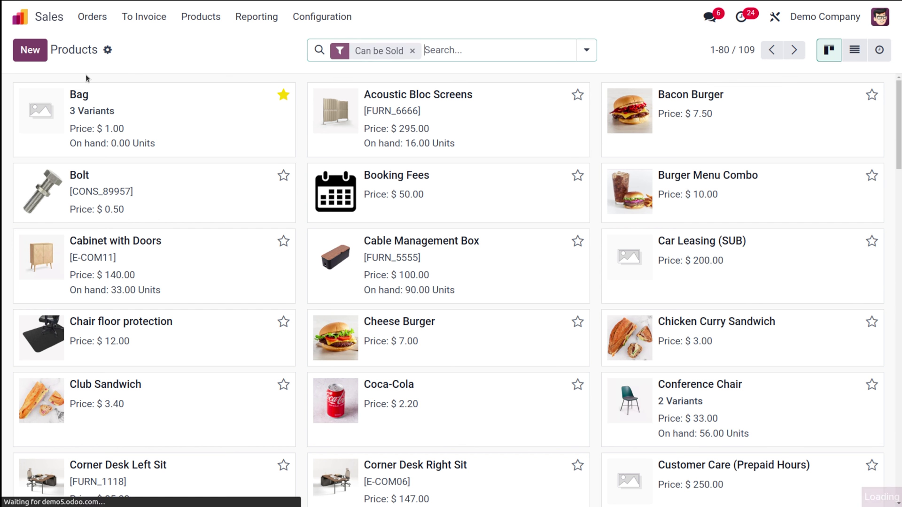
pyautogui.click(98, 119)
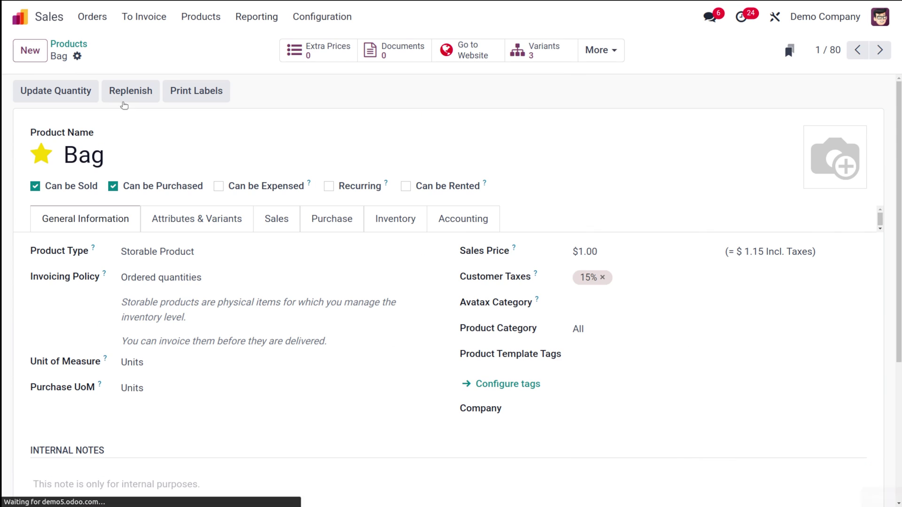
pyautogui.click(215, 215)
pyautogui.click(53, 303)
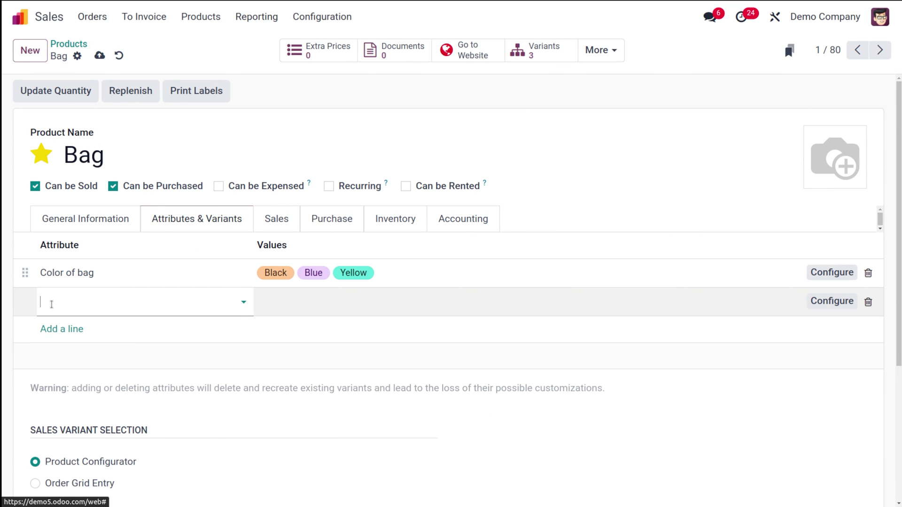
pyautogui.write('bq')
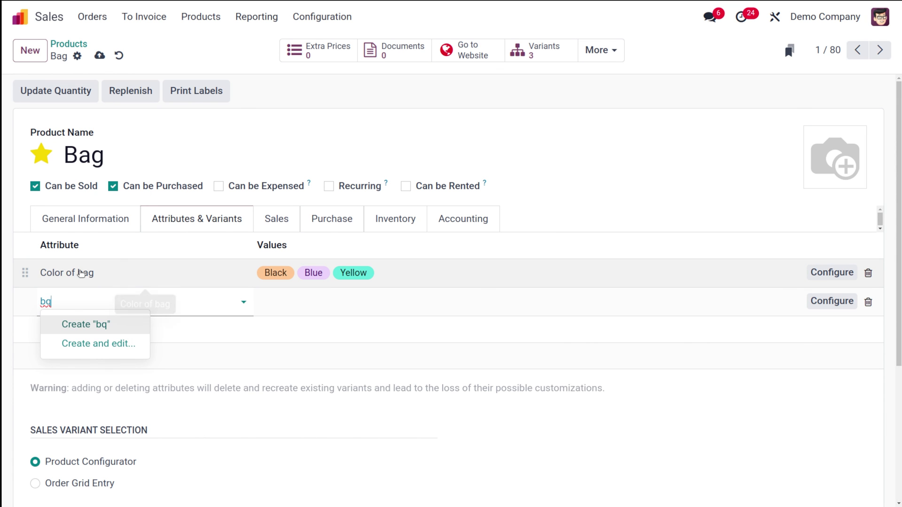
pyautogui.press('BackSpace')
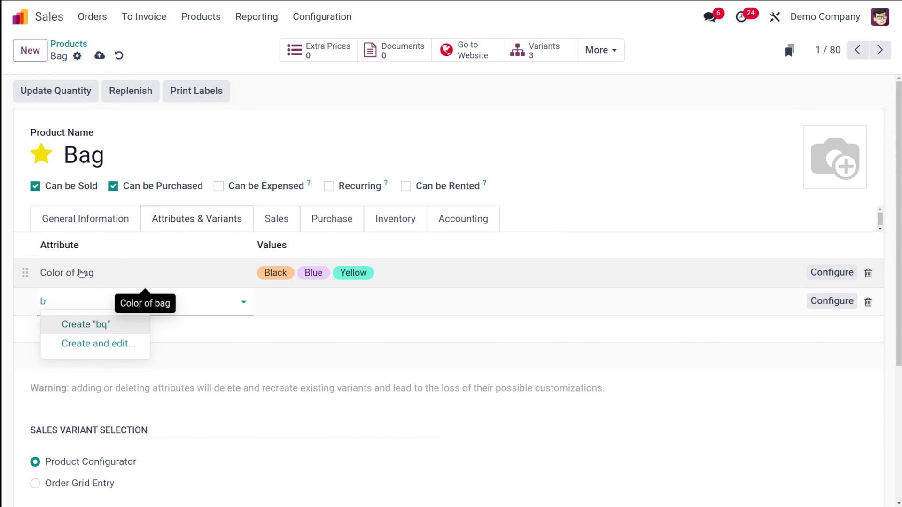
pyautogui.click(79, 383)
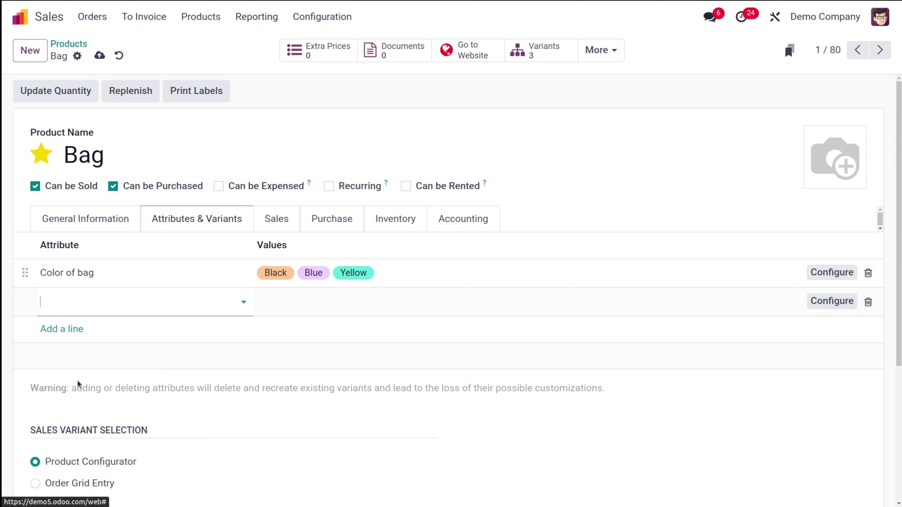
# Step: Assign the values big and medium to the Bag product's "size of bag" attribute and save the product
pyautogui.click(278, 306)
pyautogui.click(282, 320)
pyautogui.click(355, 299)
pyautogui.click(327, 323)
pyautogui.click(99, 55)
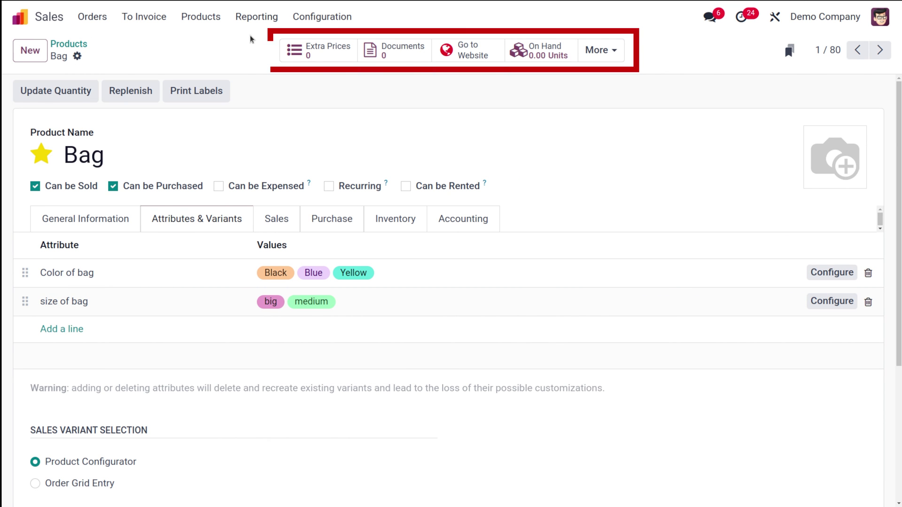
# Step: Check the Bag product's additional linked records for its variants
pyautogui.click(620, 51)
pyautogui.click(622, 53)
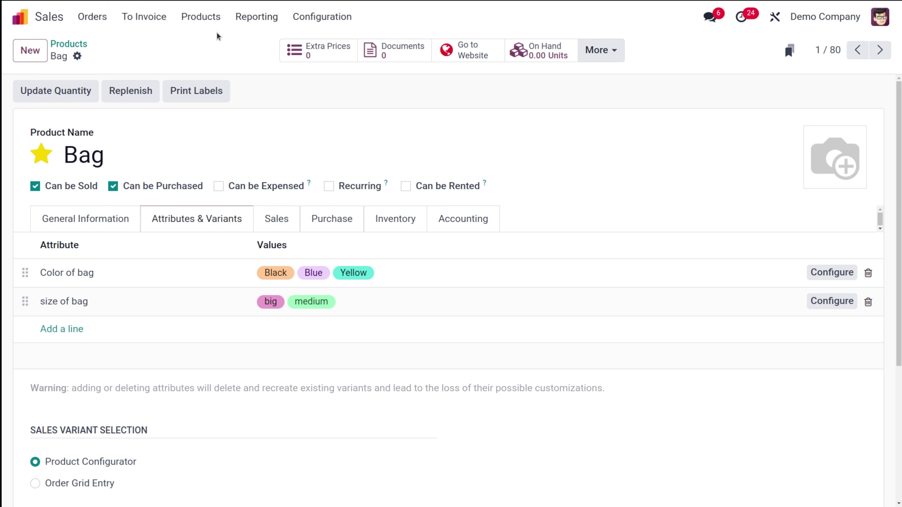
# Step: Create a new quotation for the customer Deco Addict
pyautogui.click(92, 17)
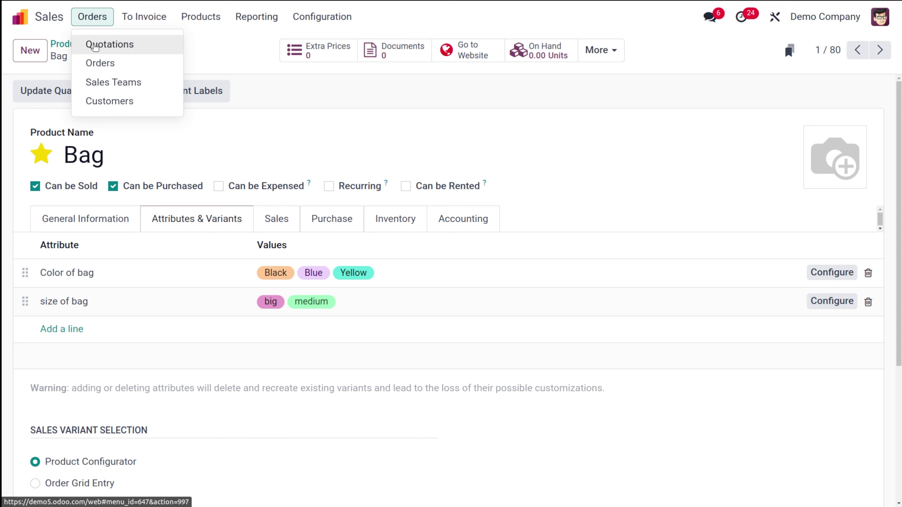
pyautogui.click(93, 44)
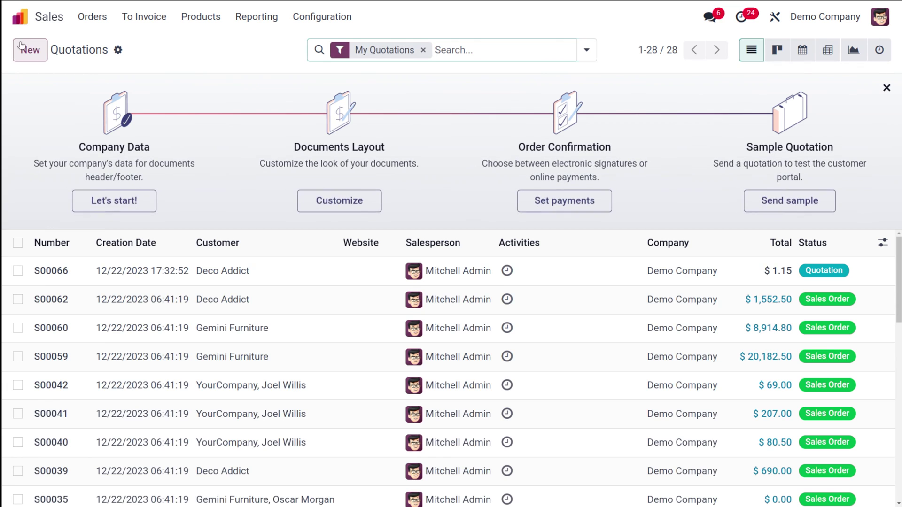
pyautogui.click(20, 46)
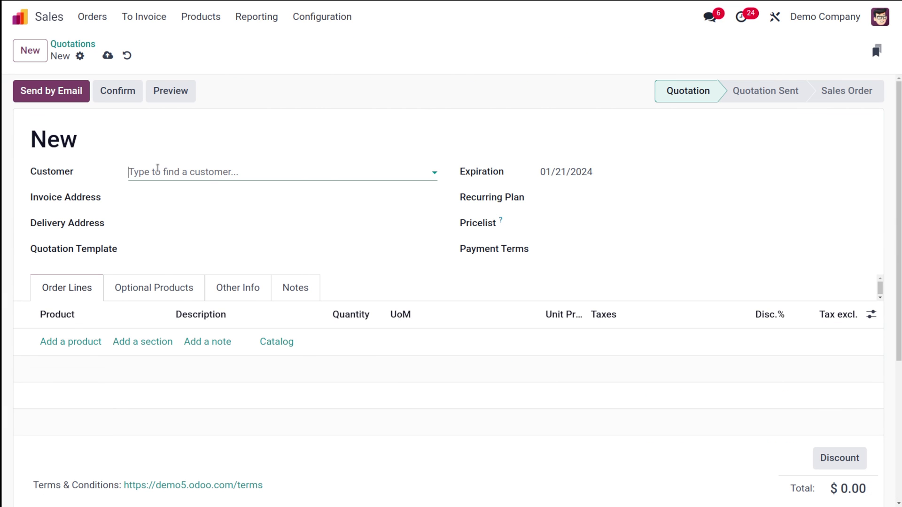
pyautogui.click(158, 170)
pyautogui.click(193, 195)
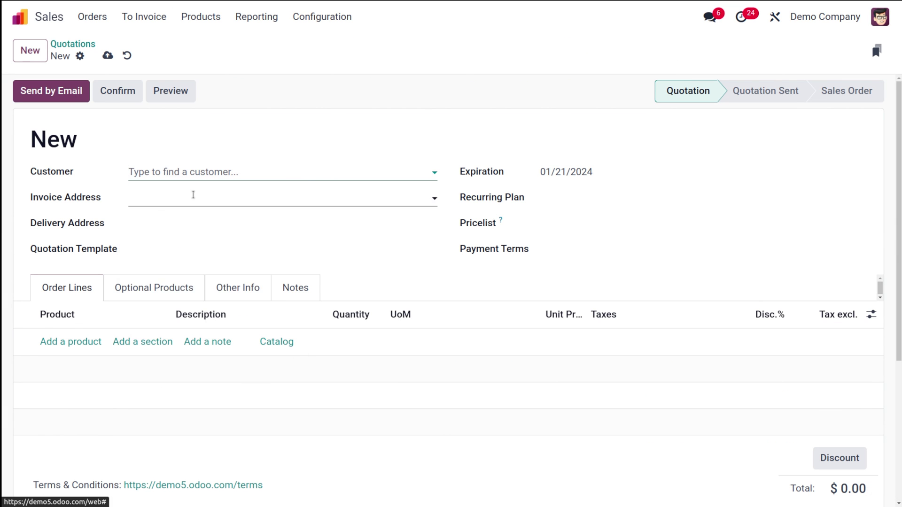
# Step: Add one Bag to the quotation's order lines, configured in the color Black and the size big
pyautogui.click(53, 386)
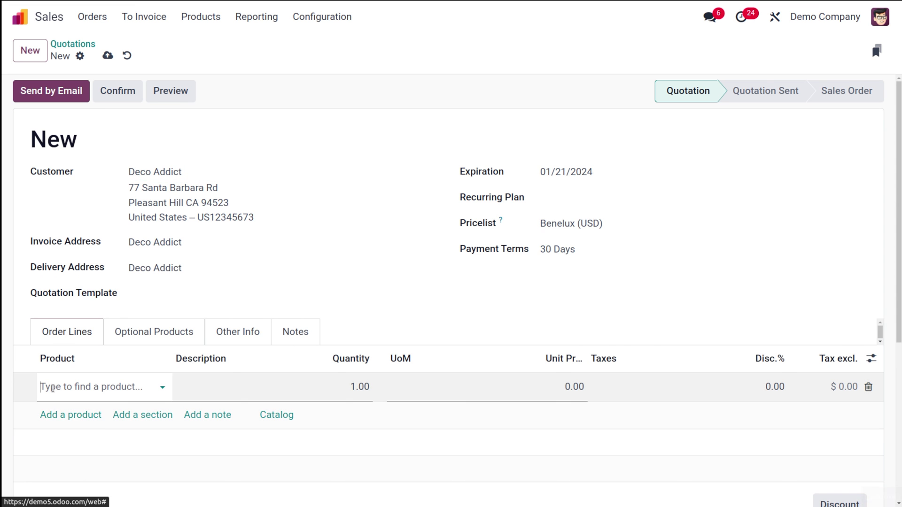
pyautogui.click(70, 387)
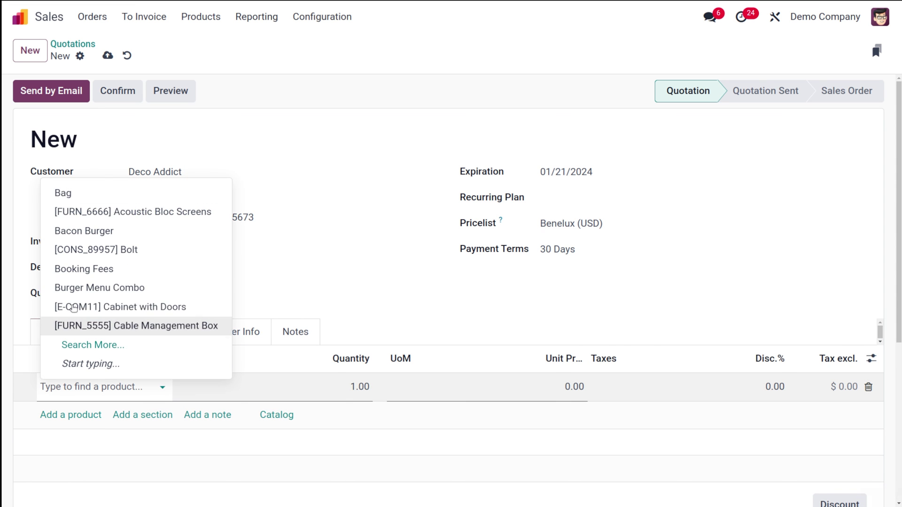
pyautogui.click(135, 201)
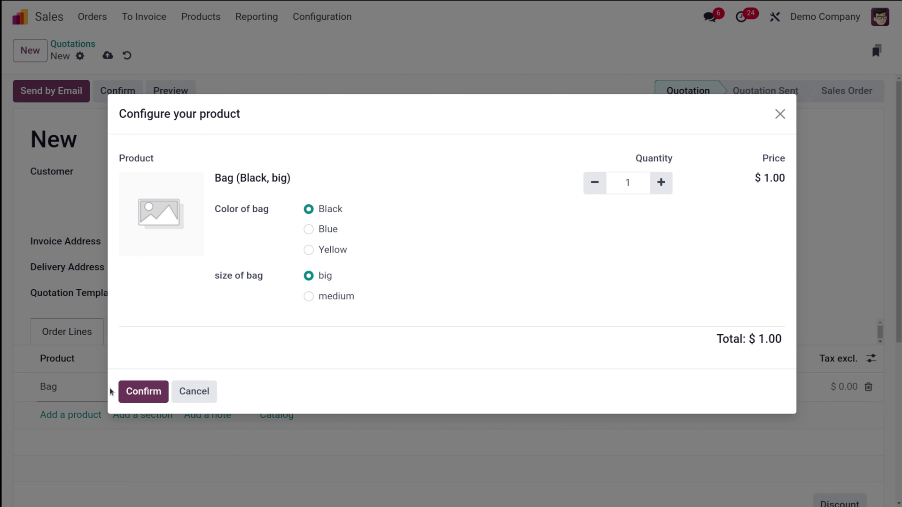
pyautogui.click(140, 394)
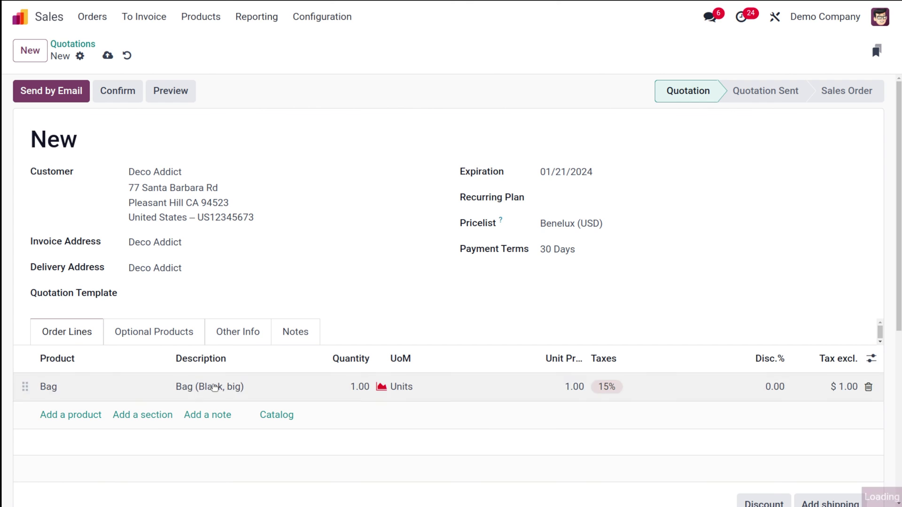
pyautogui.click(338, 275)
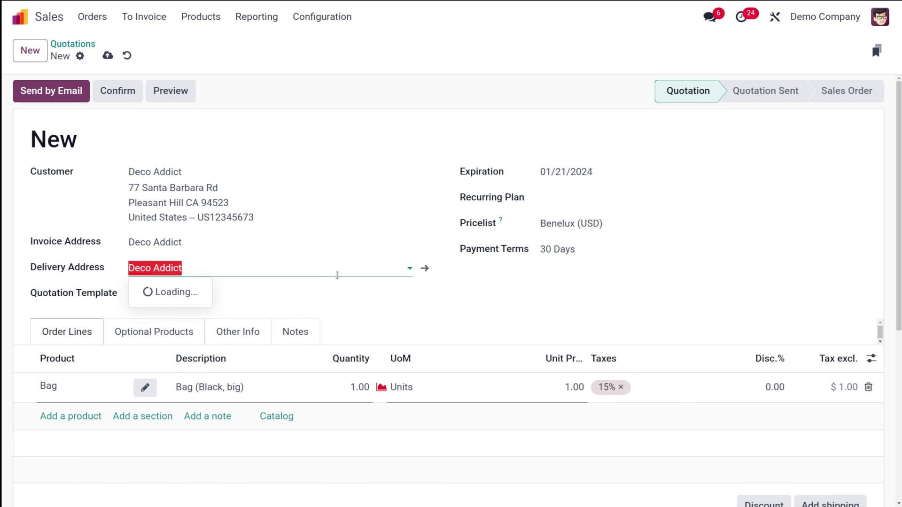
pyautogui.click(403, 314)
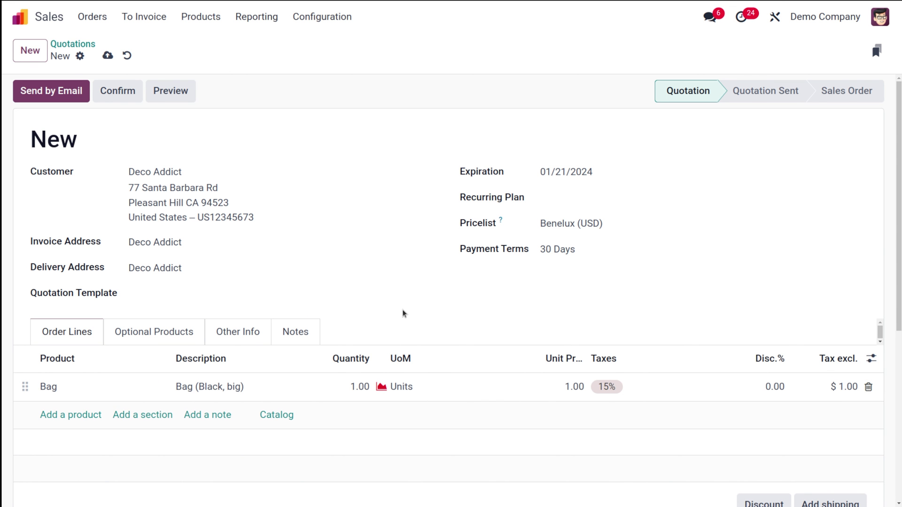